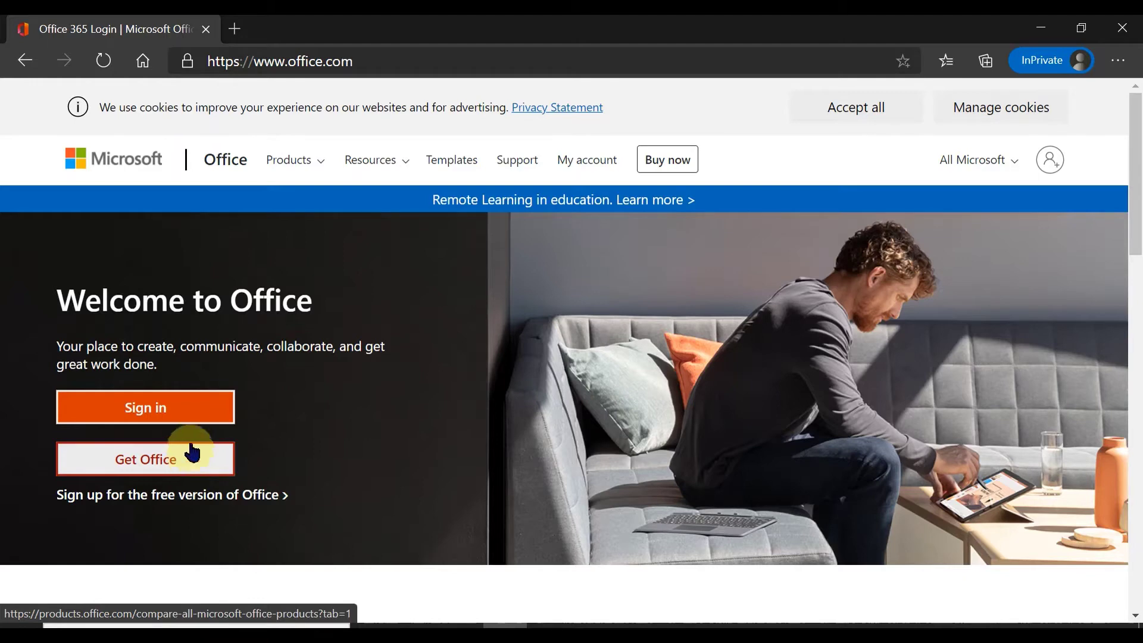
Sign in to the Microsoft account with the account e-mail and password
click(183, 416)
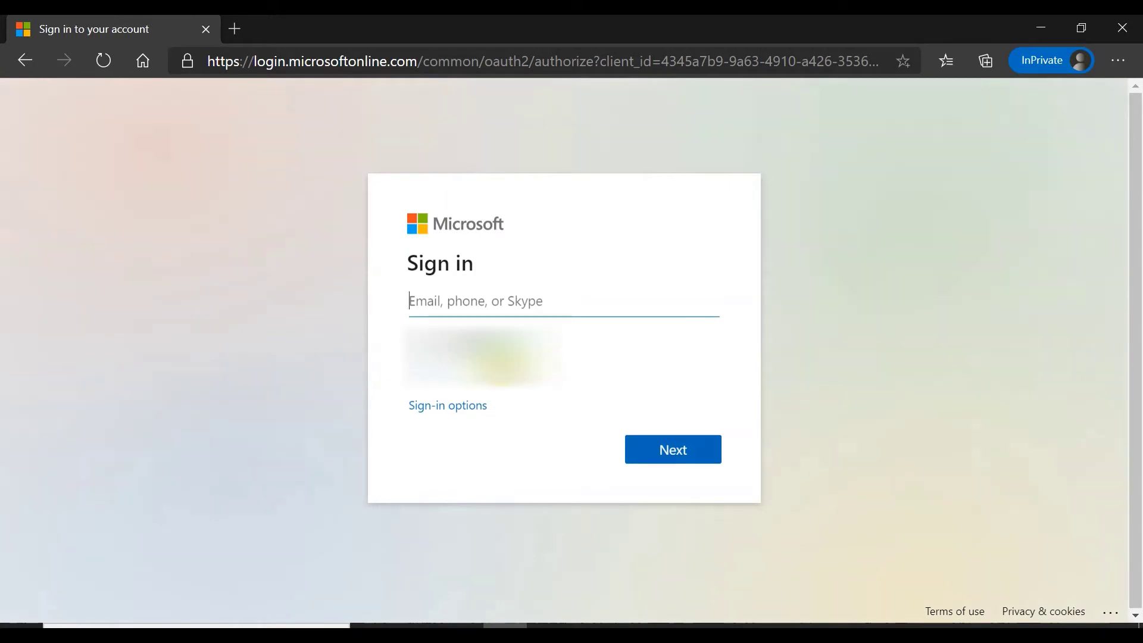
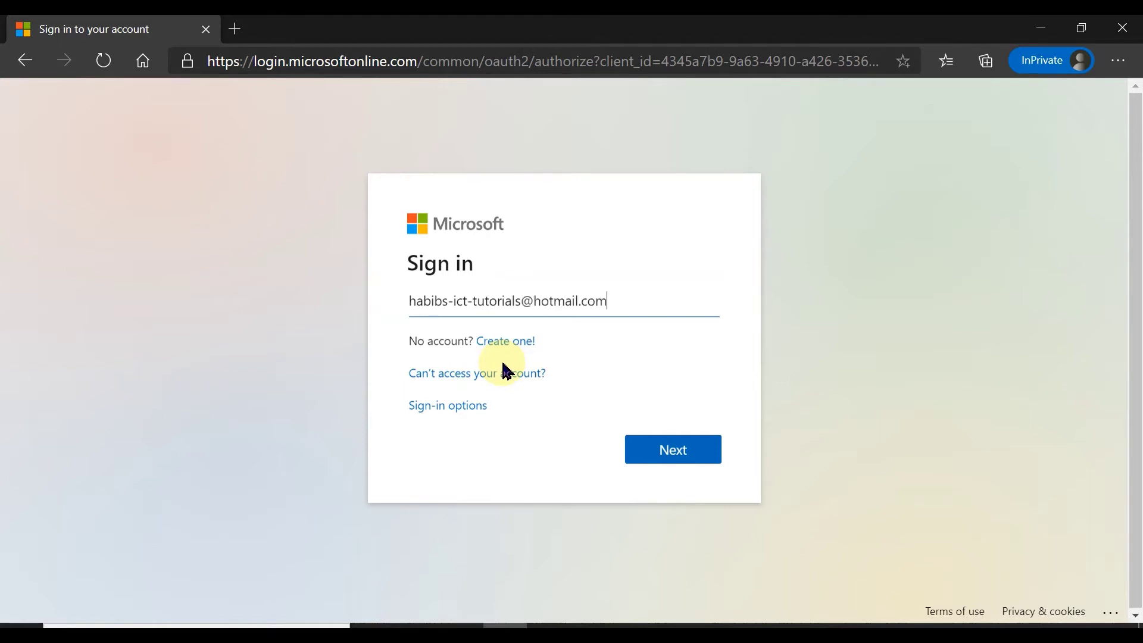
click(676, 456)
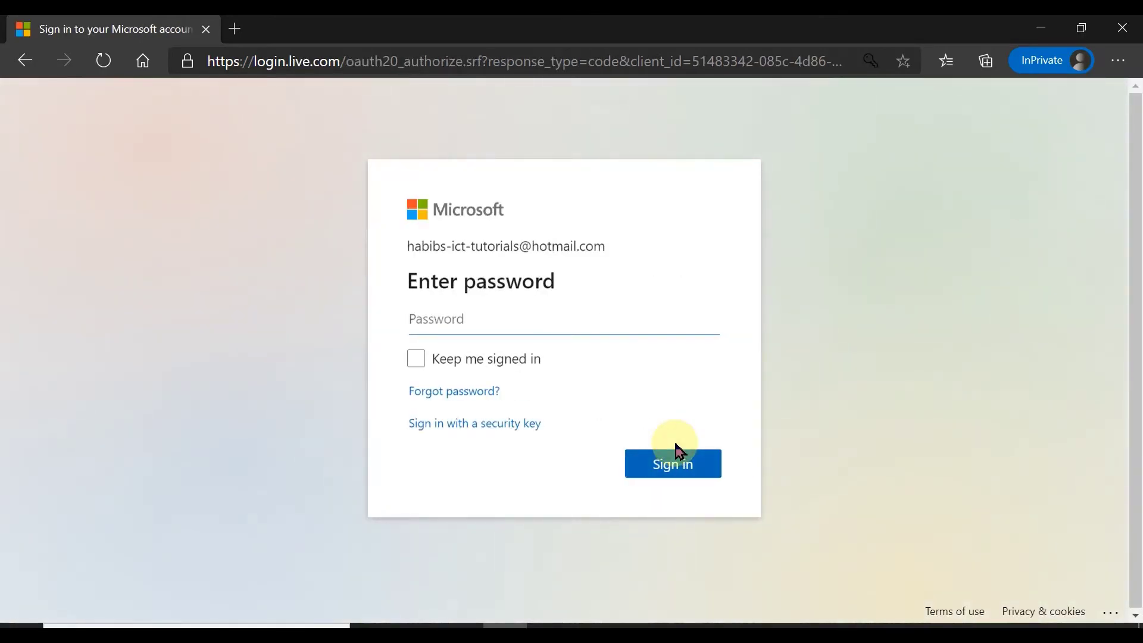
text(••••••••)
click(677, 468)
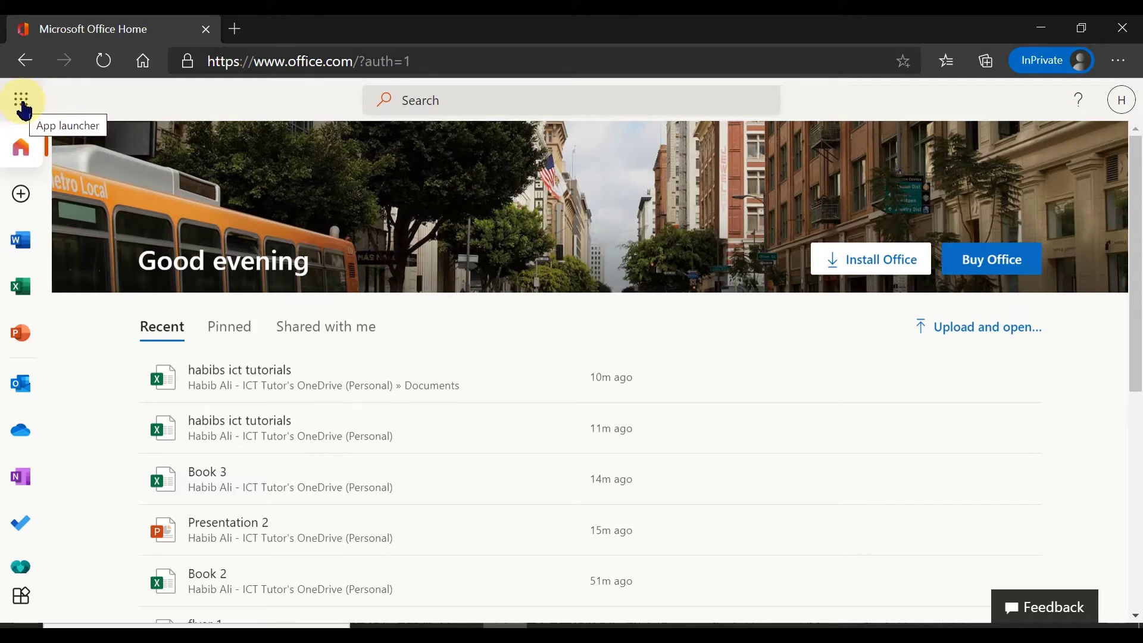
click(22, 101)
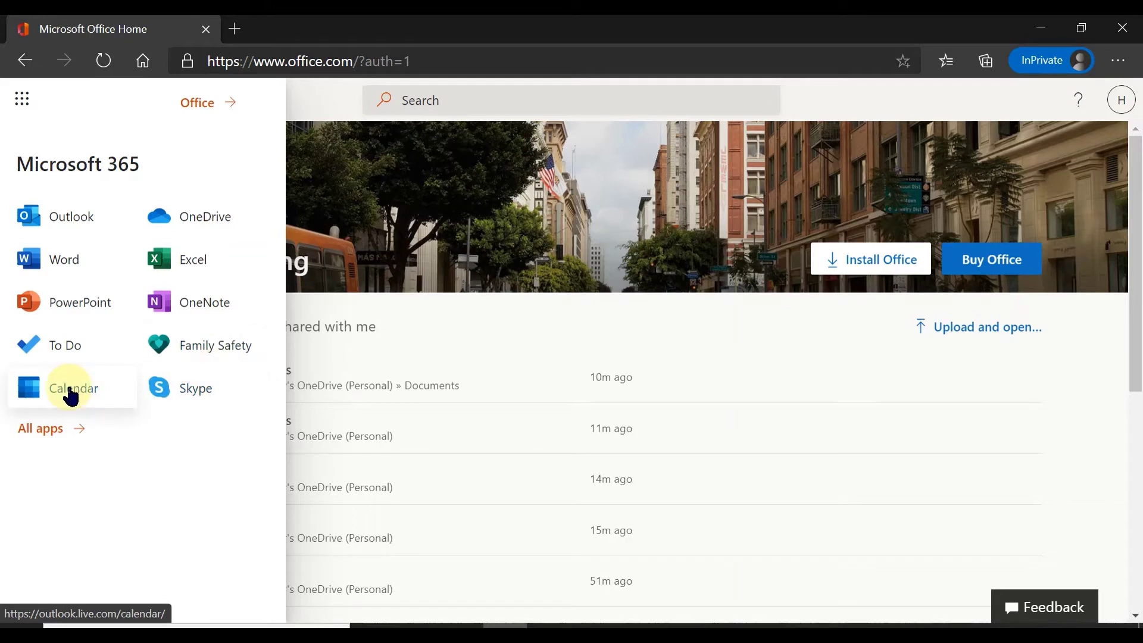
click(46, 433)
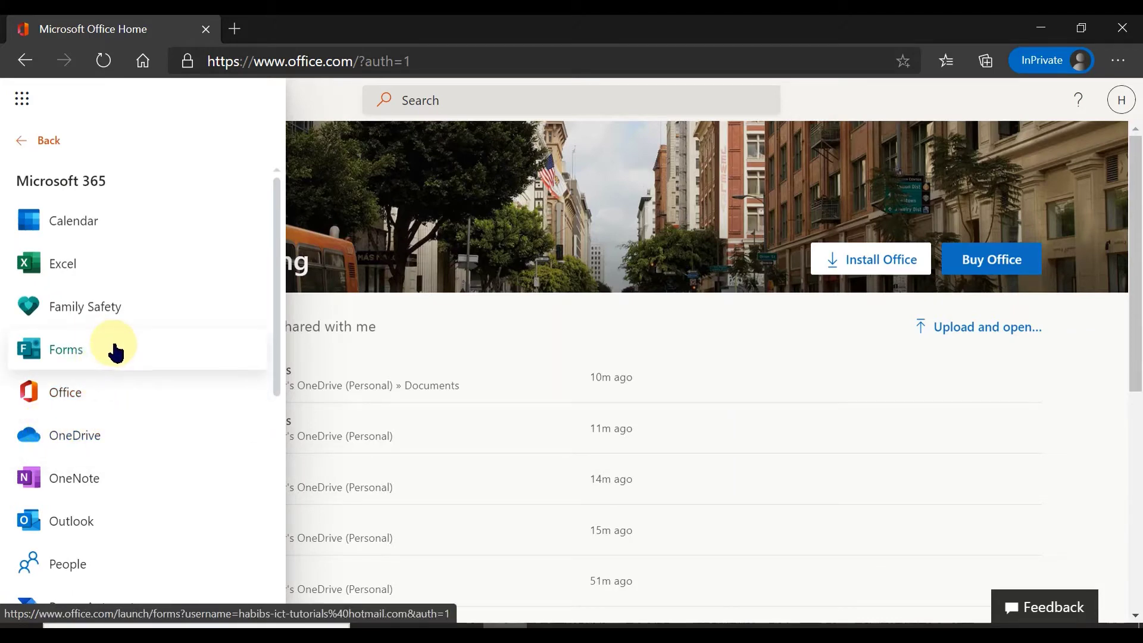
scroll(119, 364, down, 4)
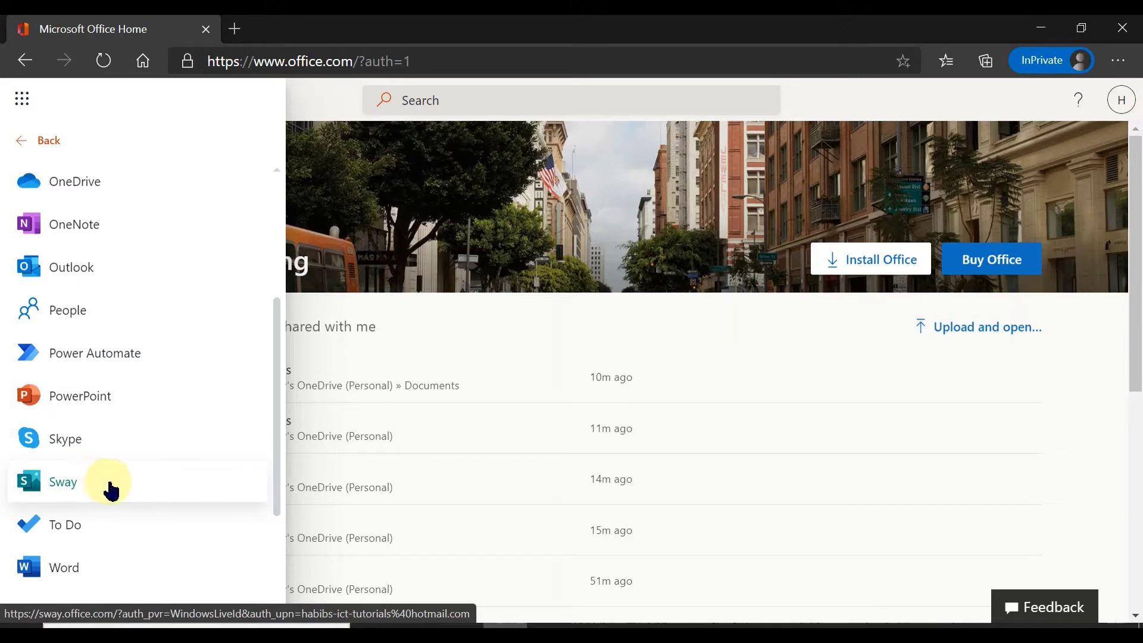
scroll(109, 487, down, 3)
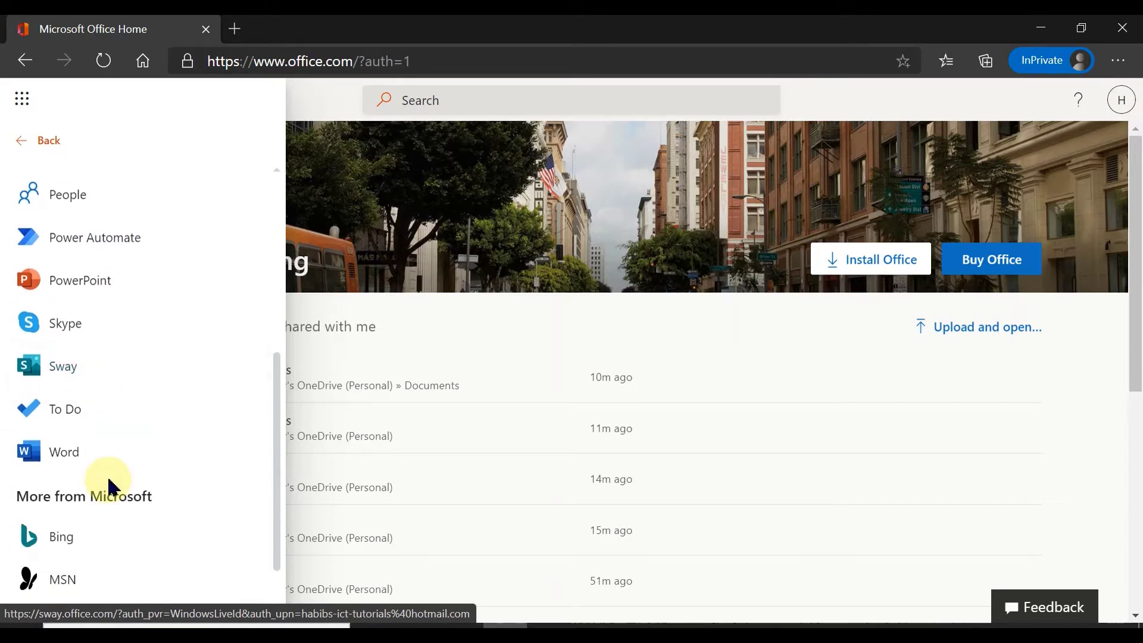
scroll(110, 480, up, 5)
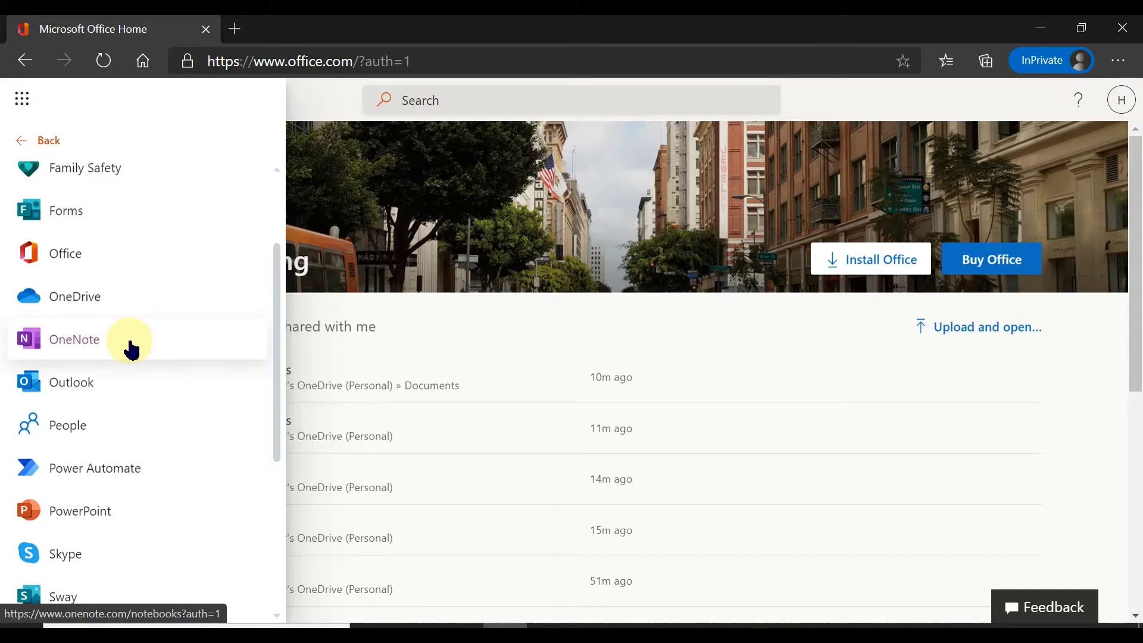
scroll(134, 350, up, 3)
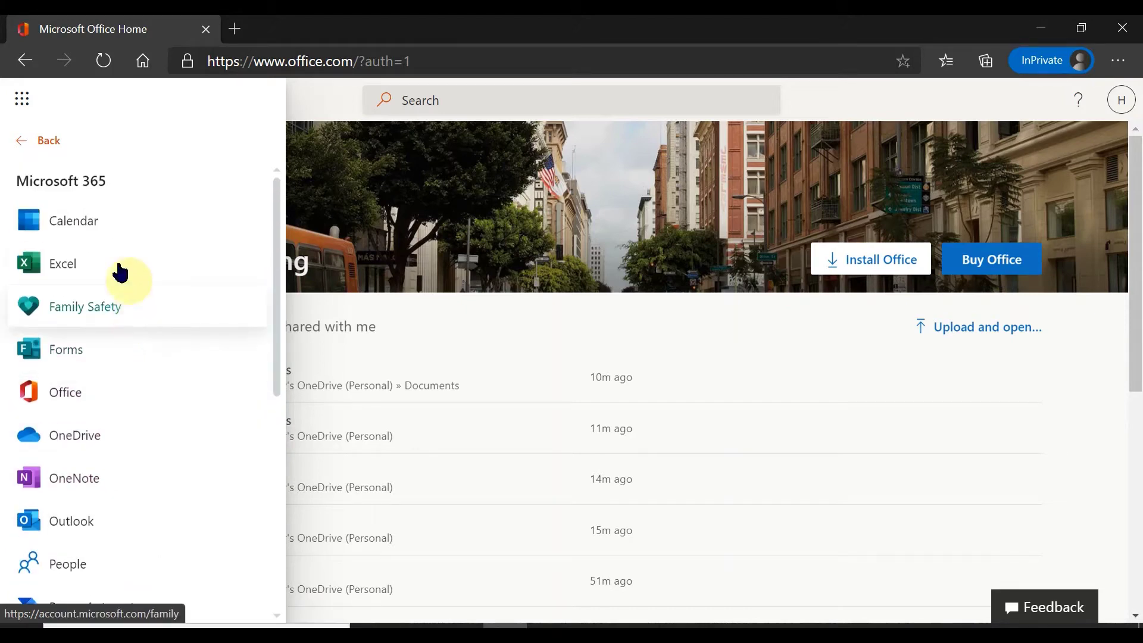
scroll(114, 267, down, 2)
scroll(153, 369, down, 3)
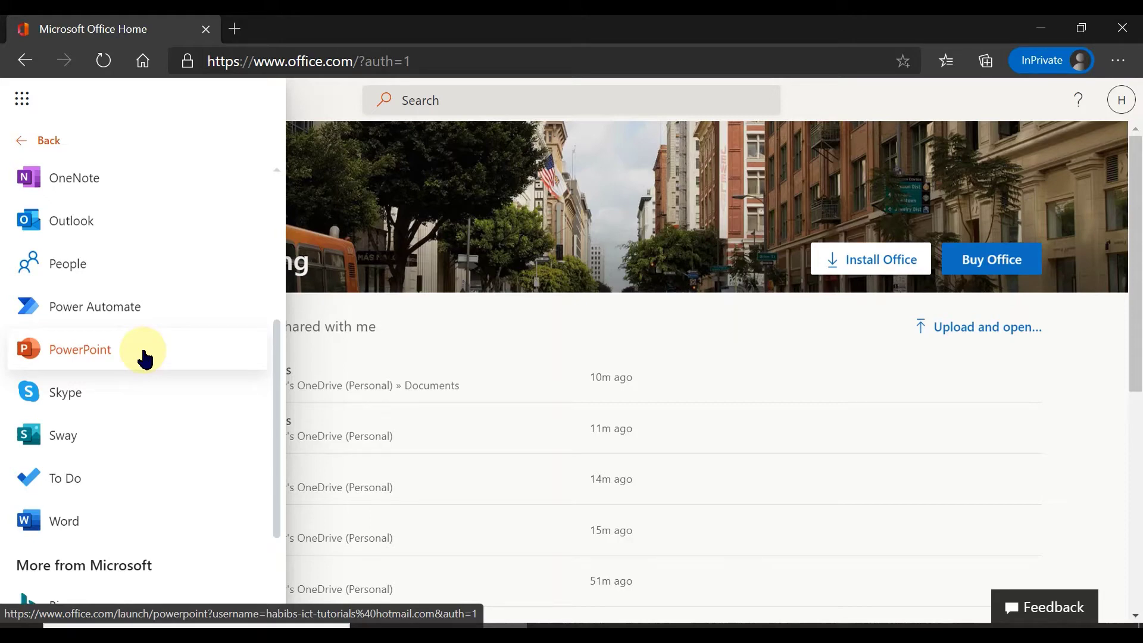
scroll(148, 429, up, 5)
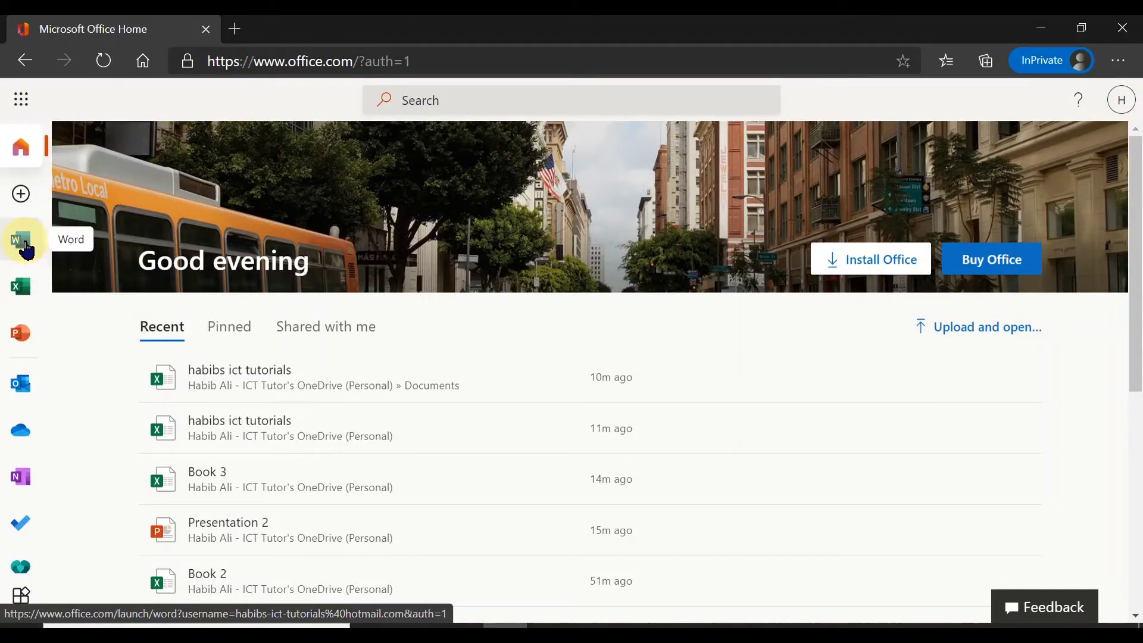
Look over the app launcher and Create new options, then go to the Word start page
click(22, 101)
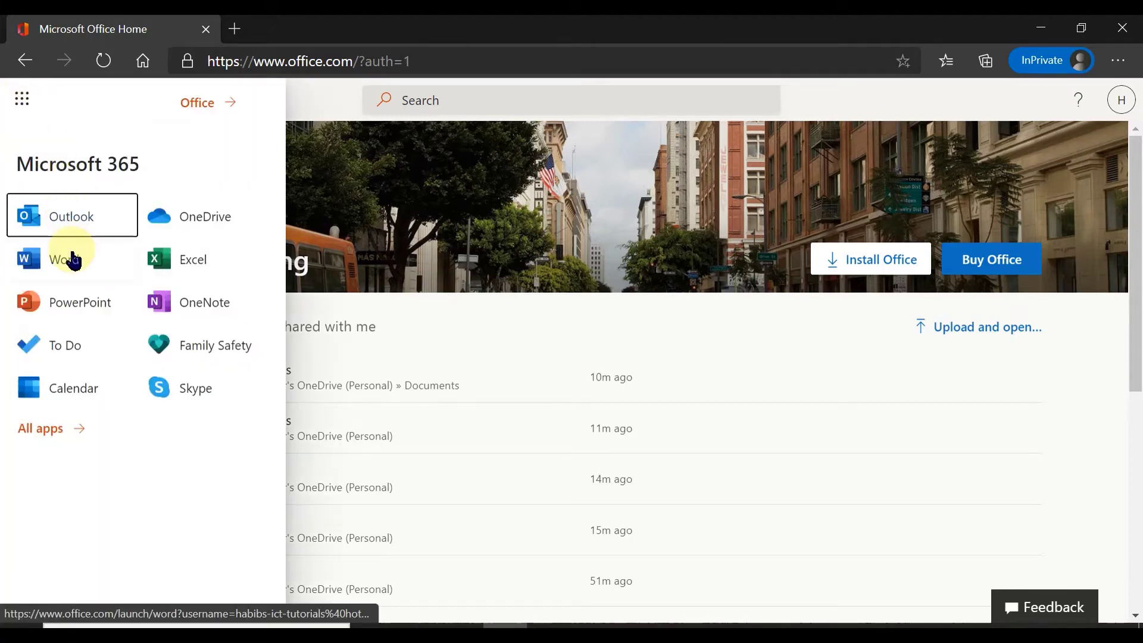
click(27, 108)
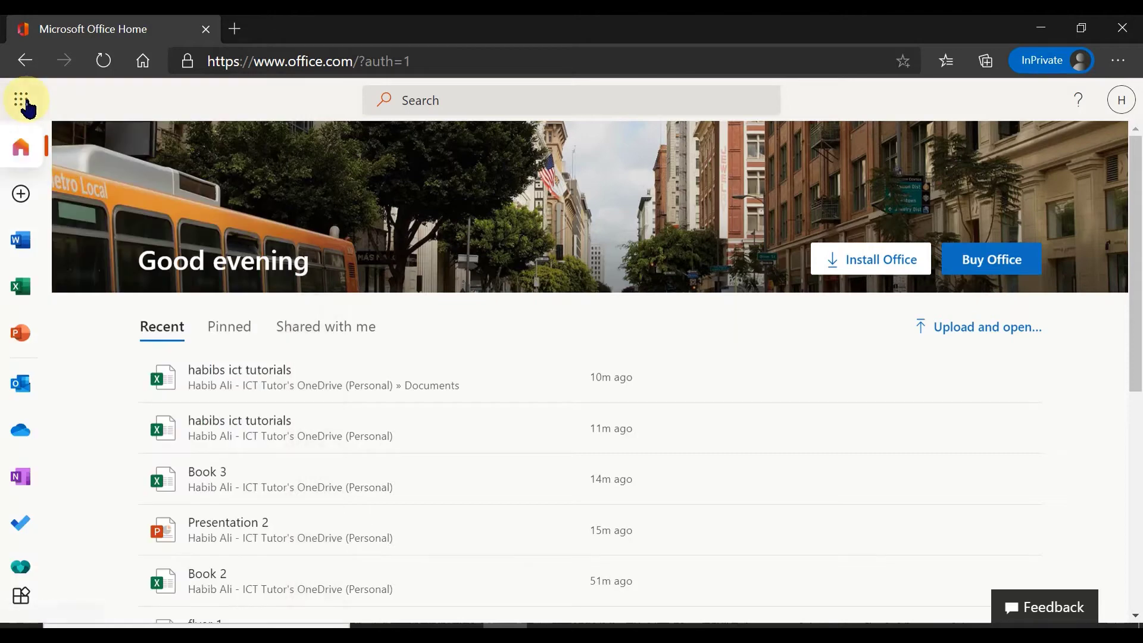
click(21, 196)
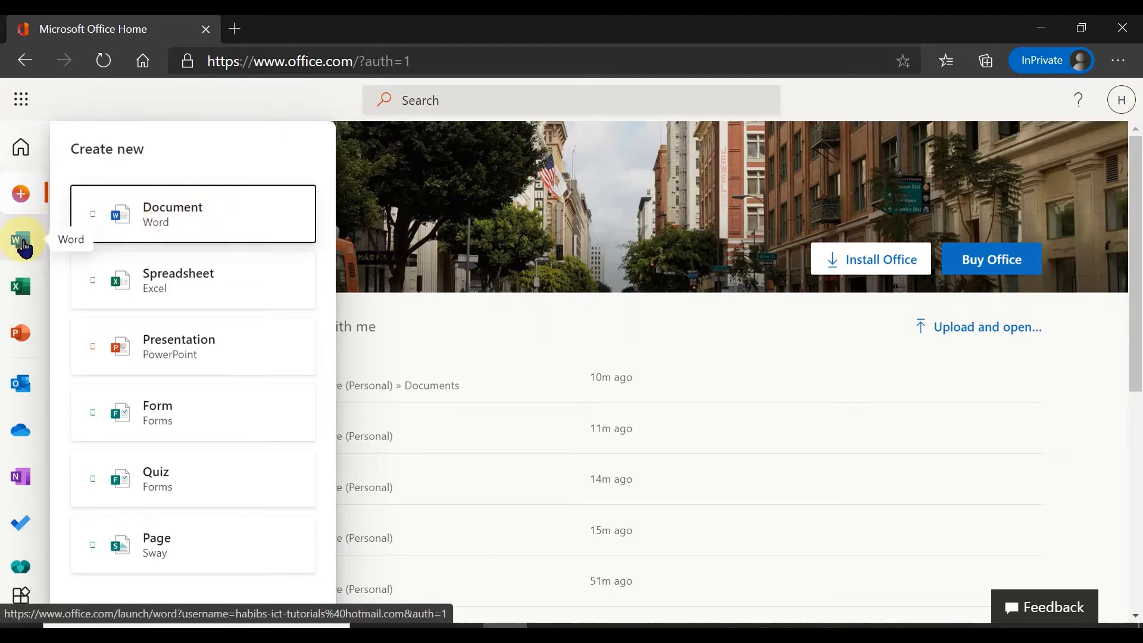
click(24, 245)
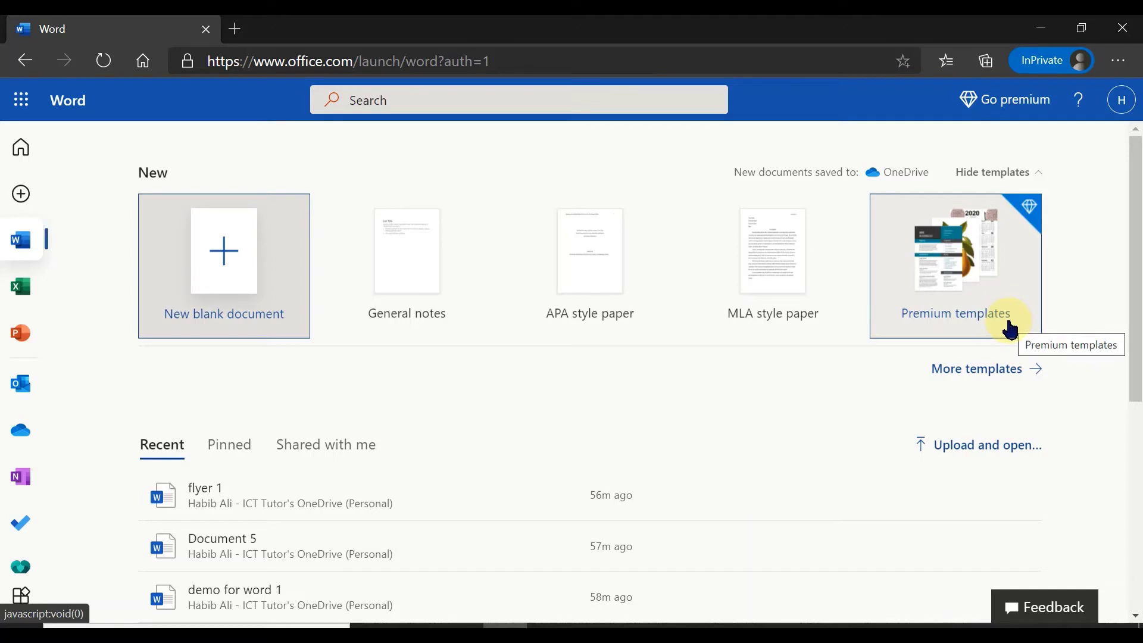
Create a new blank Word document, Document 6
click(221, 260)
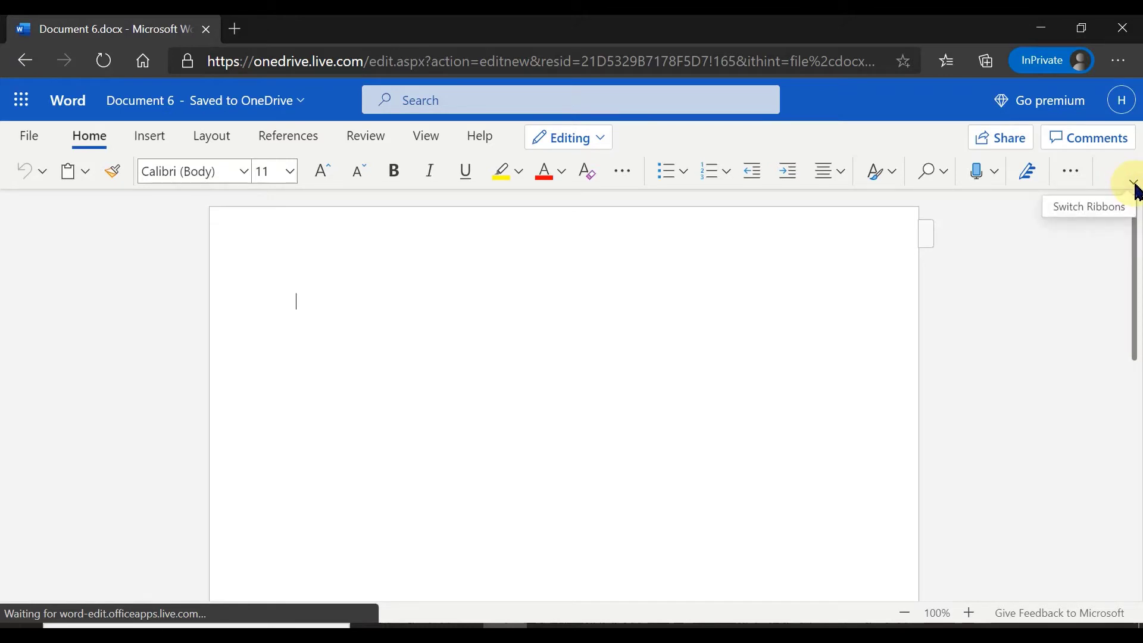
click(1133, 181)
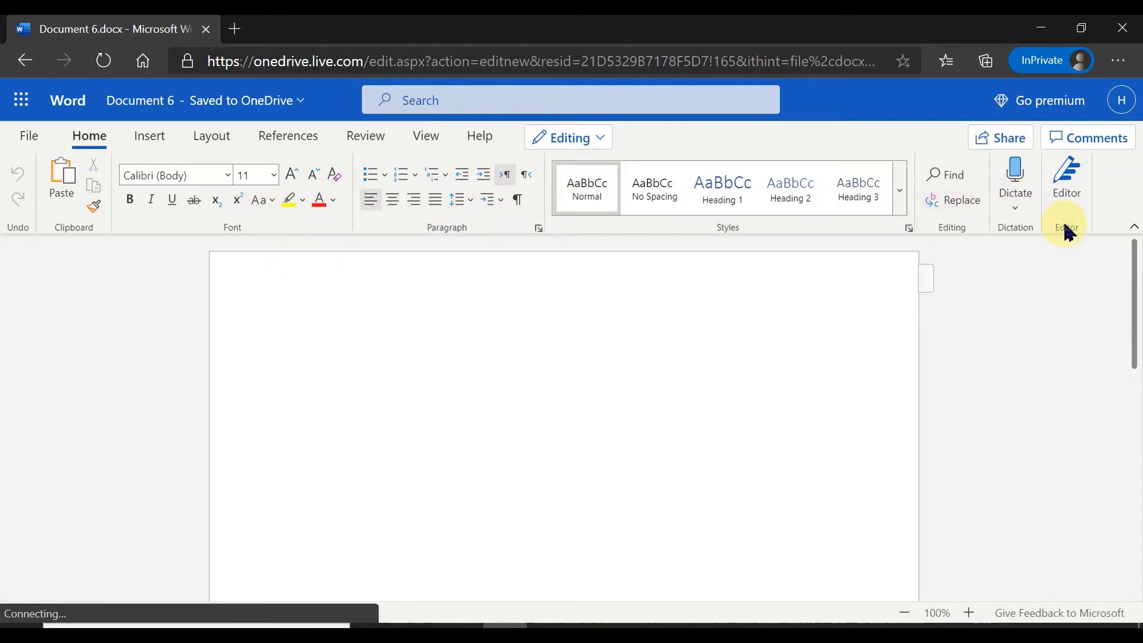
click(1134, 229)
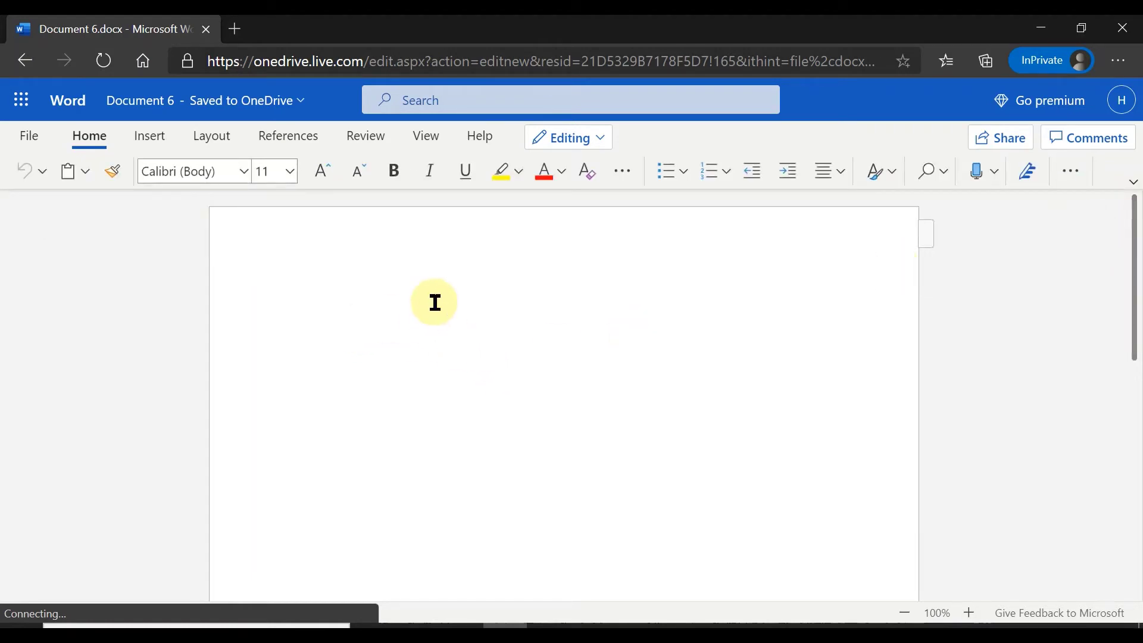
Type 'Free microsft word', correct the spelling to Microsoft, and select the line
text(Free micro)
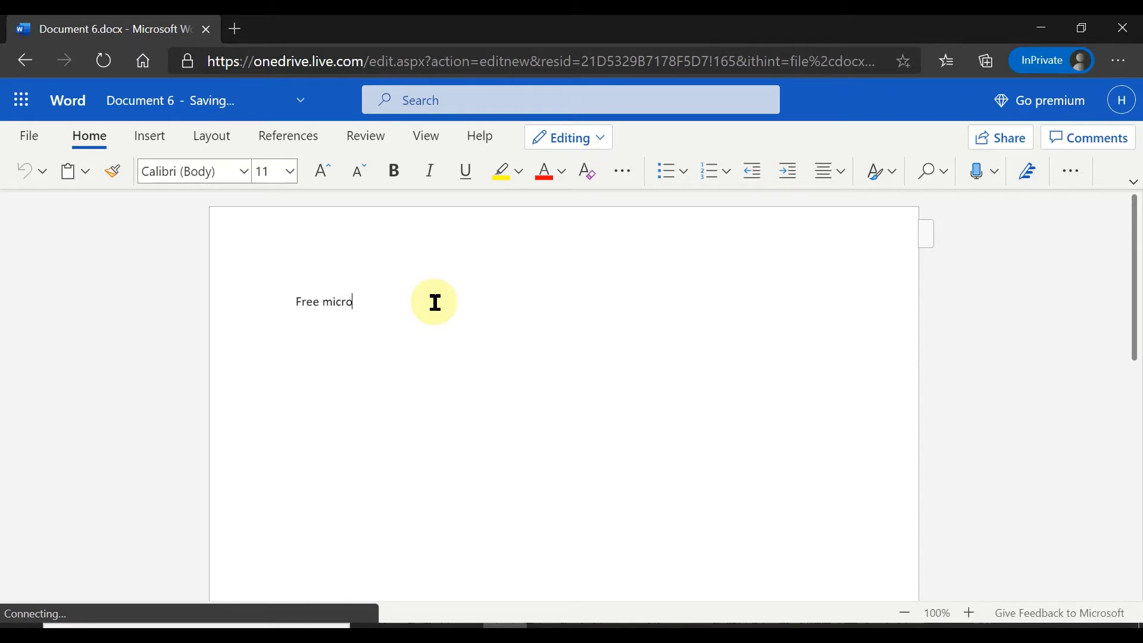
text(sft word)
right_click(349, 304)
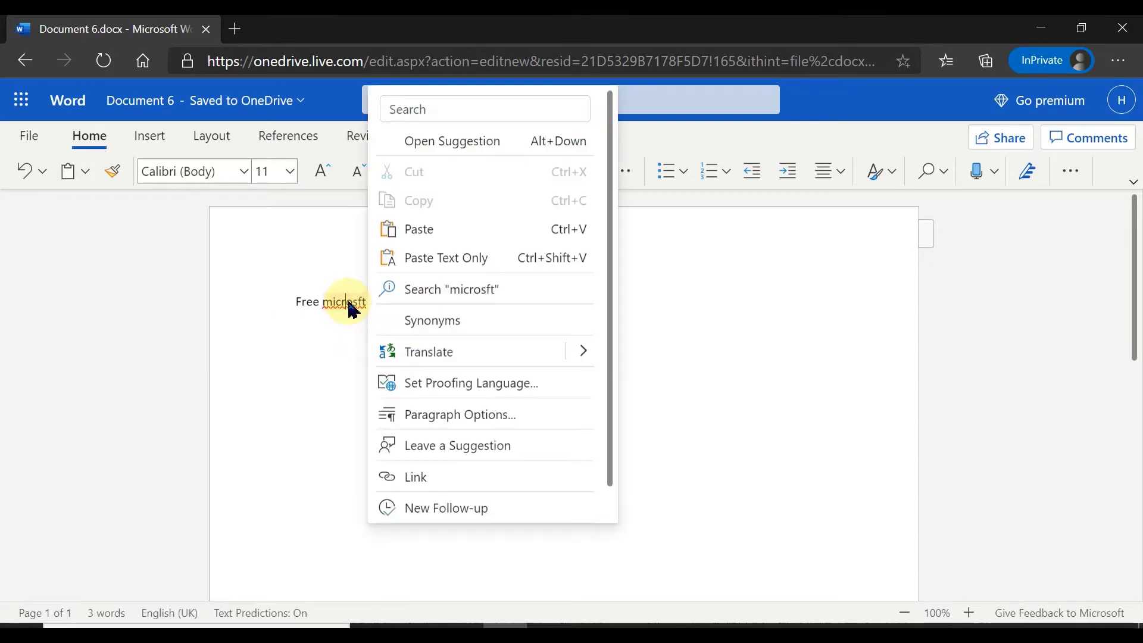
click(312, 387)
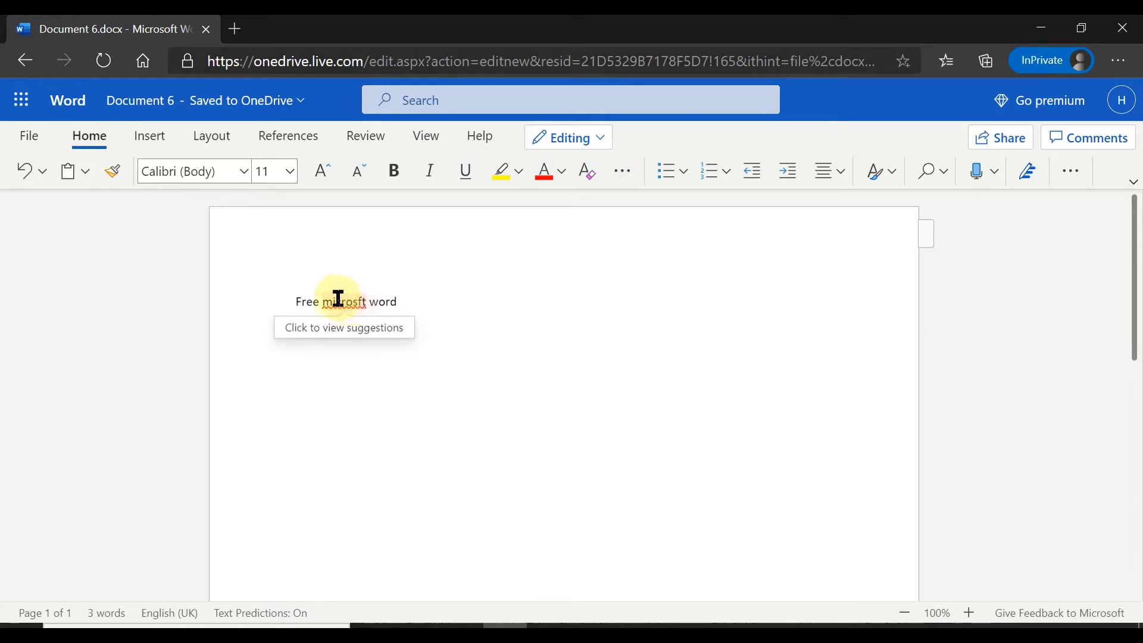
click(327, 302)
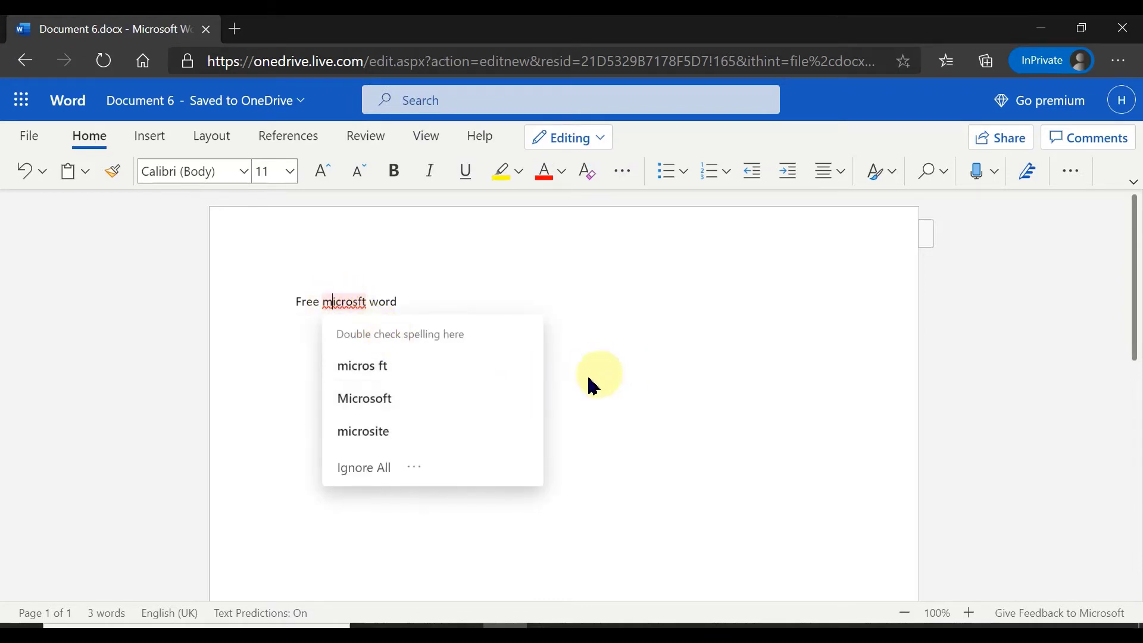
click(399, 399)
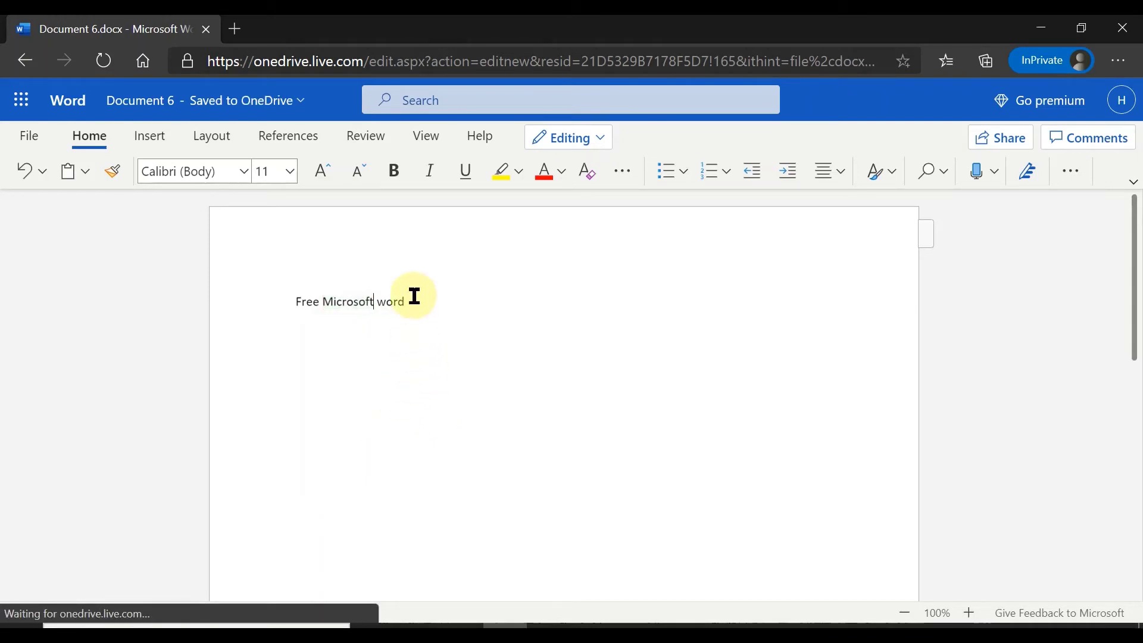
drag(410, 303, 300, 307)
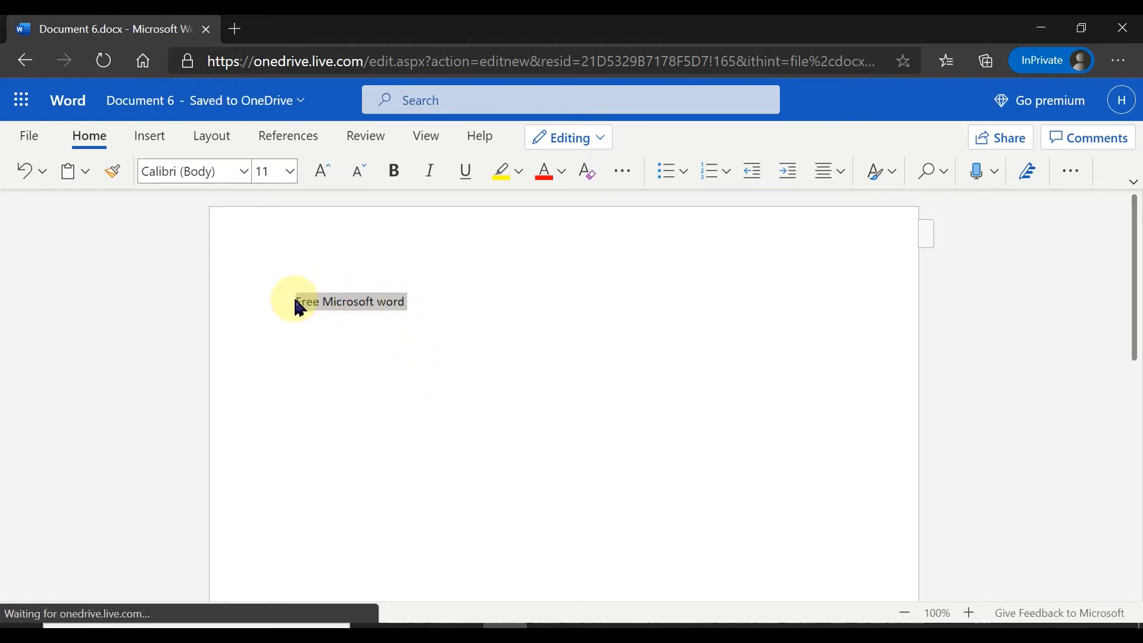
click(246, 175)
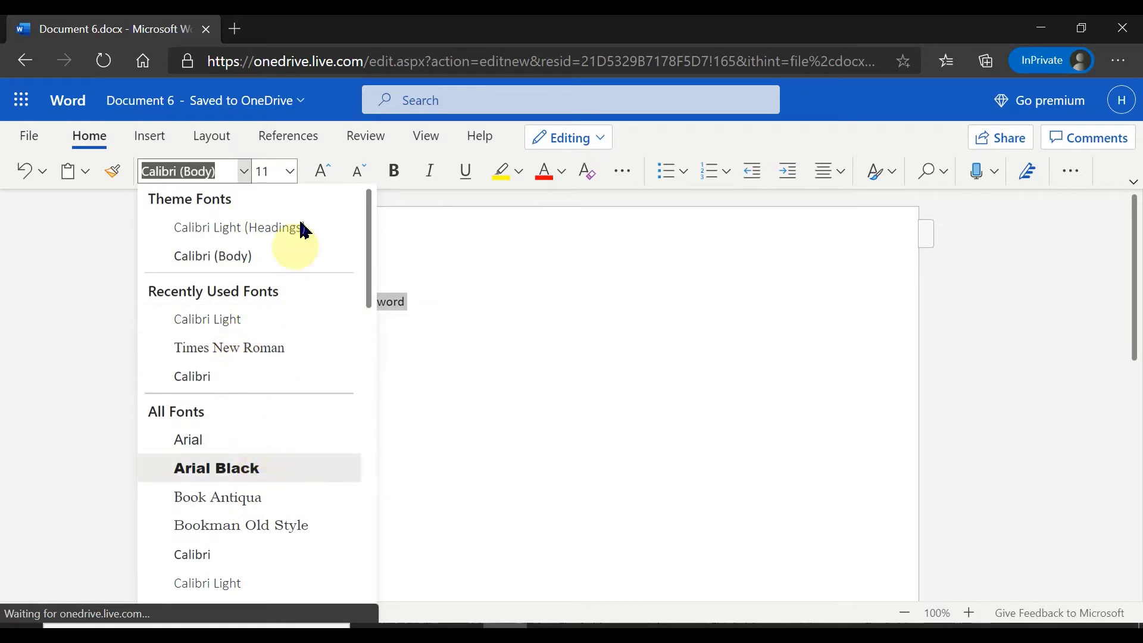
Format the line in Arial Black, 28 pt, bold and italic
click(295, 176)
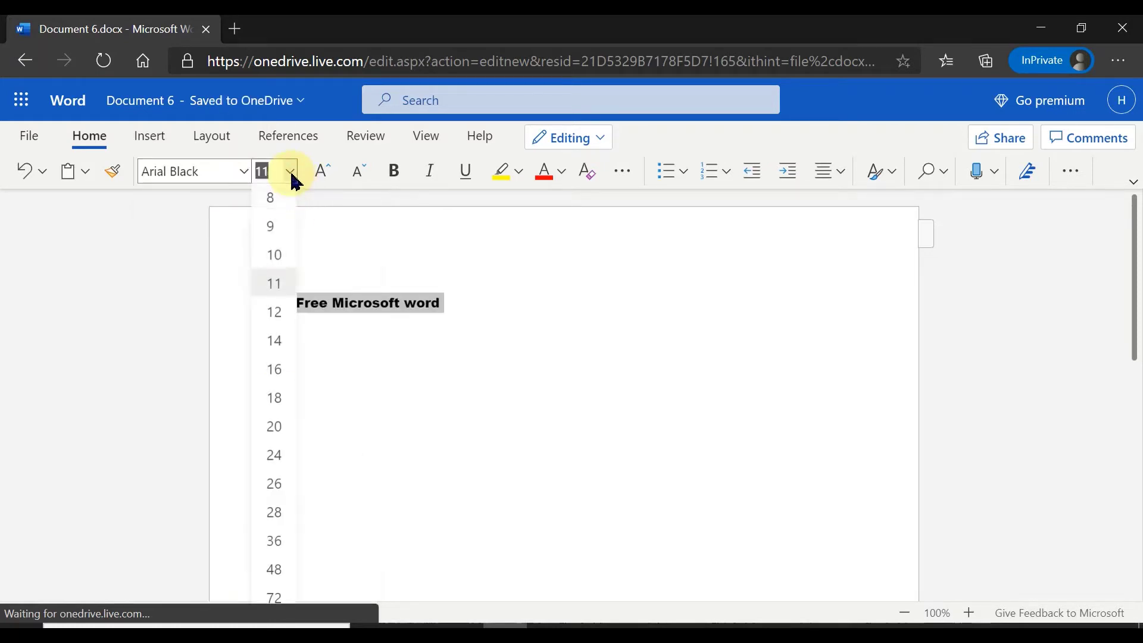
click(274, 513)
click(394, 178)
click(431, 176)
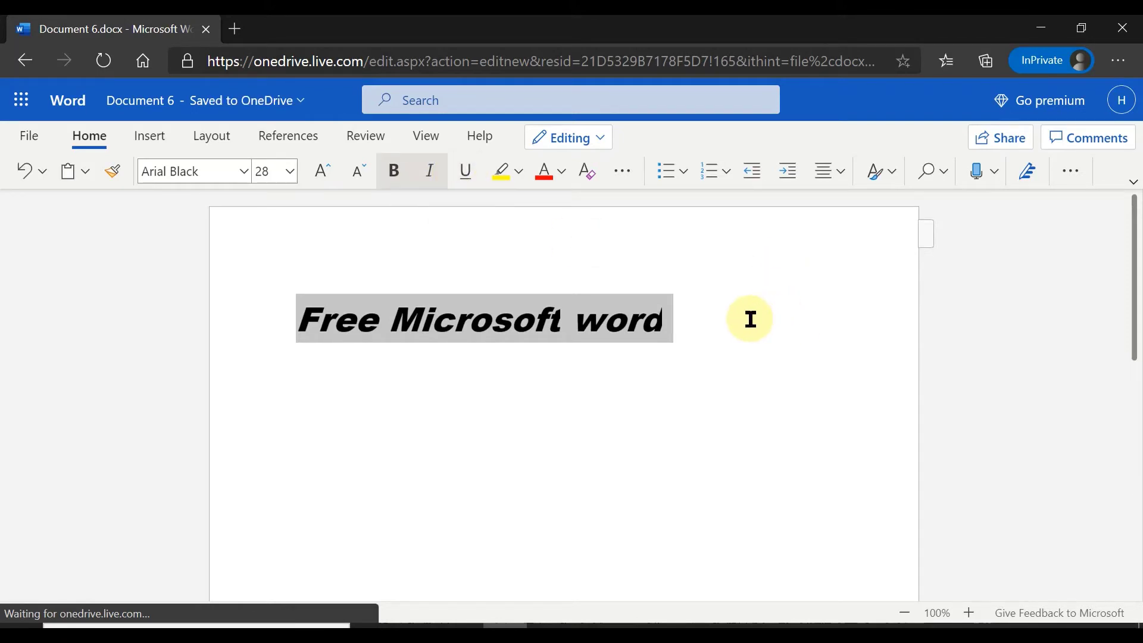
click(160, 141)
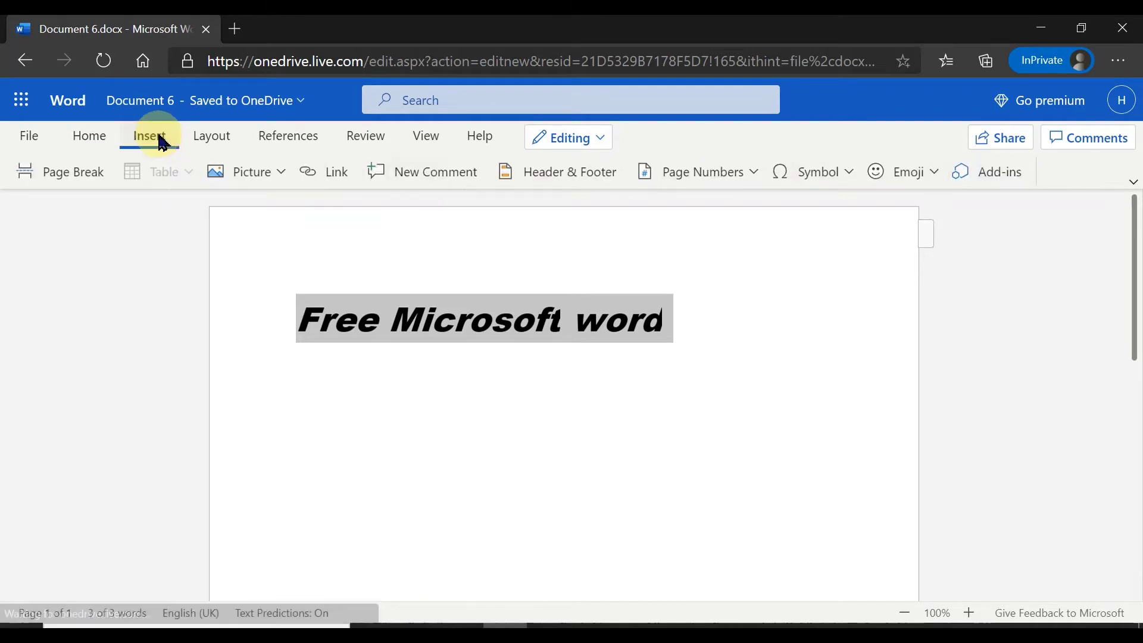
Show the Layout settings for margins, orientation, indents and spacing
click(222, 145)
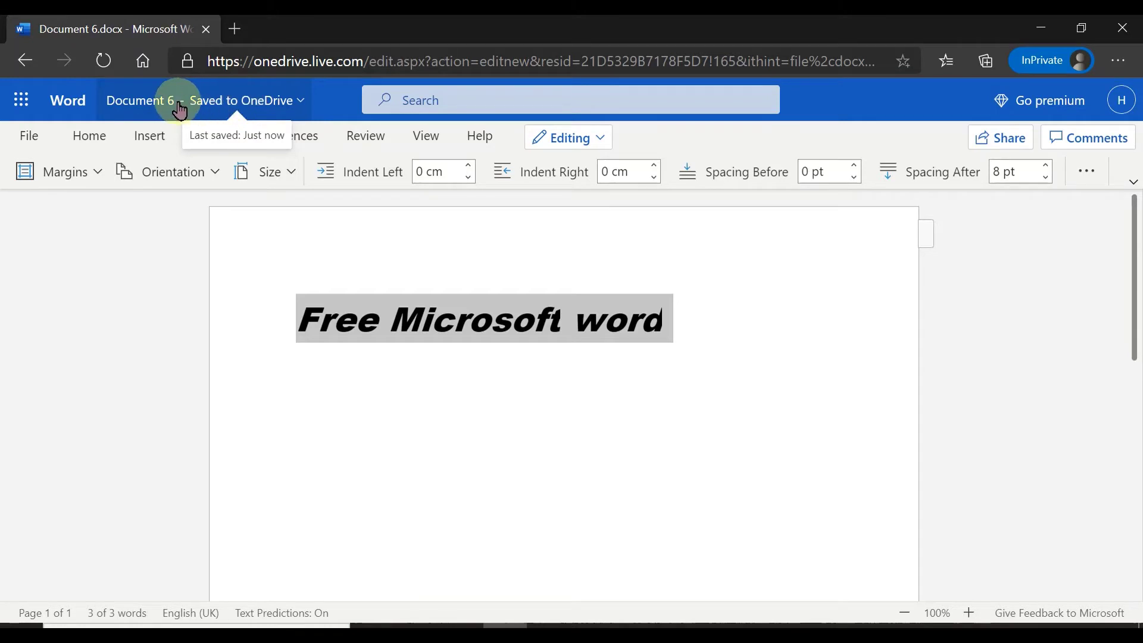
Rename the document from Document 6 to 'free word'
click(174, 109)
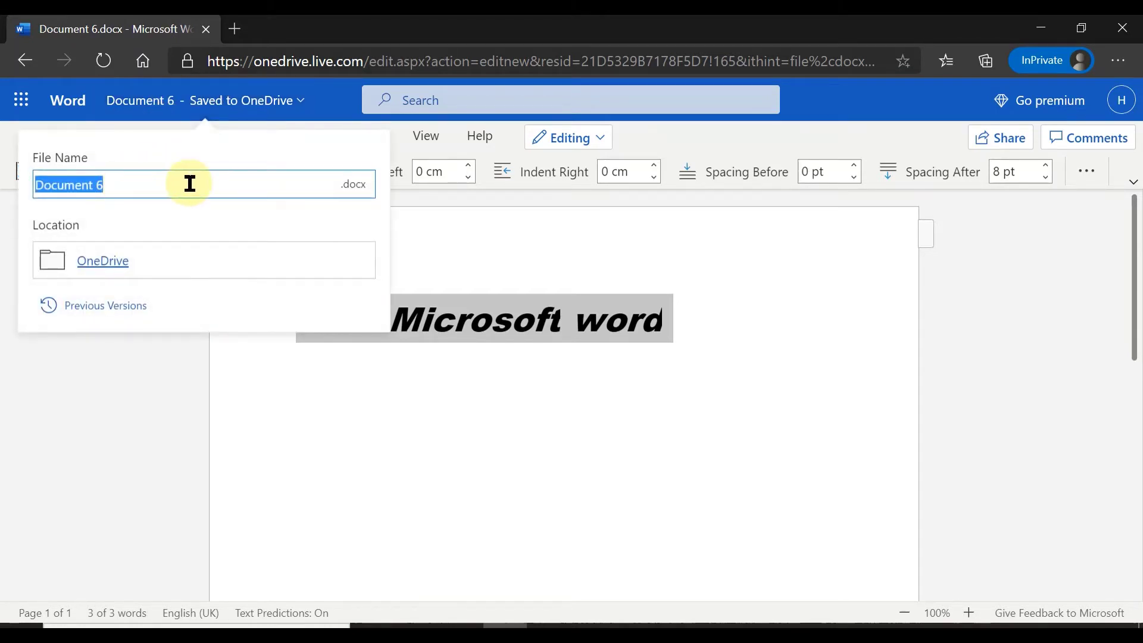
text(fre)
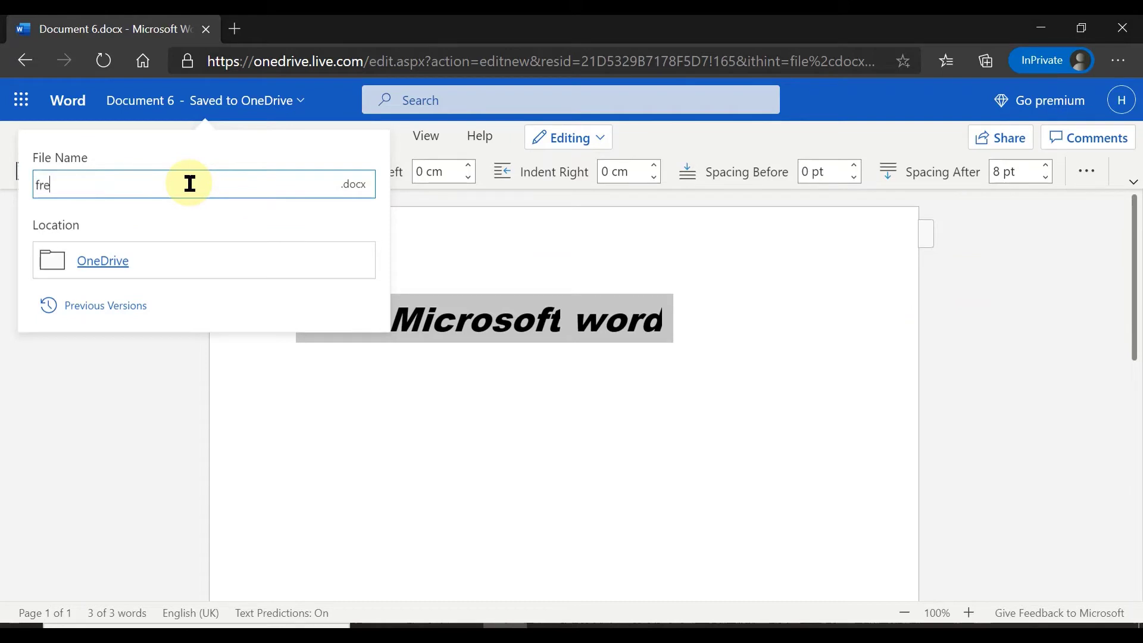
text(e word)
click(127, 368)
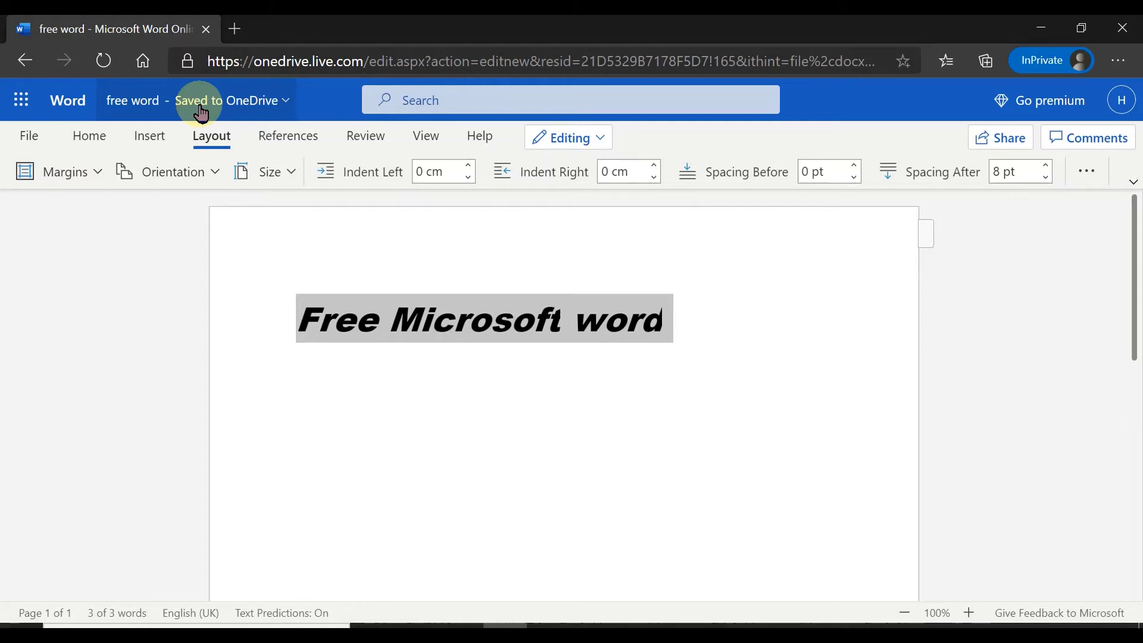
Choose Download a Copy of free word from File > Save as
click(29, 138)
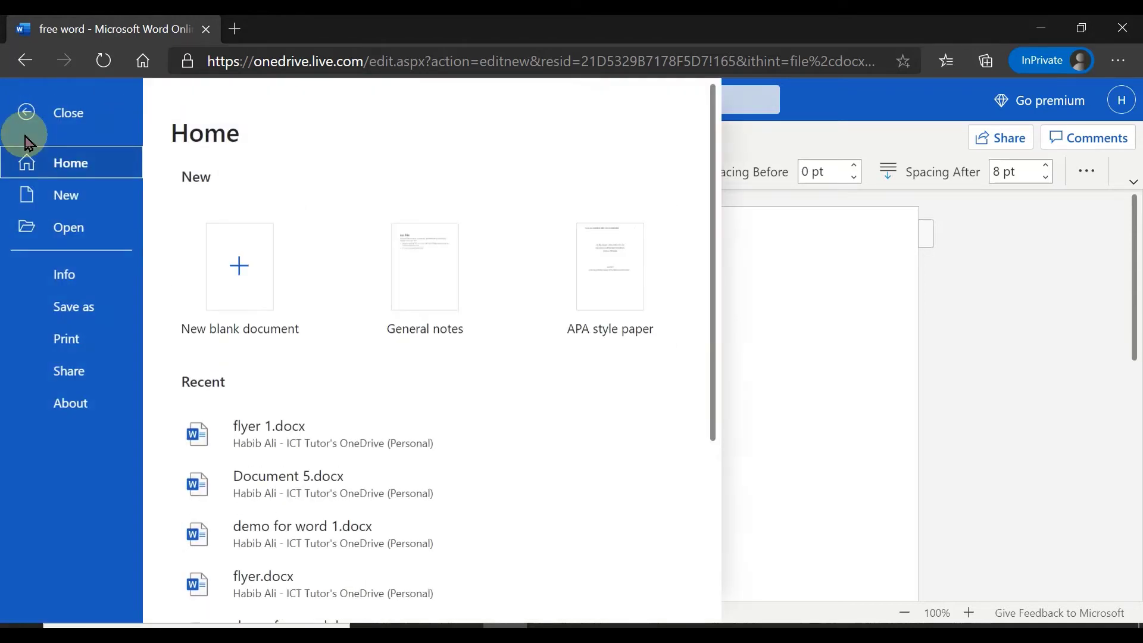
click(95, 310)
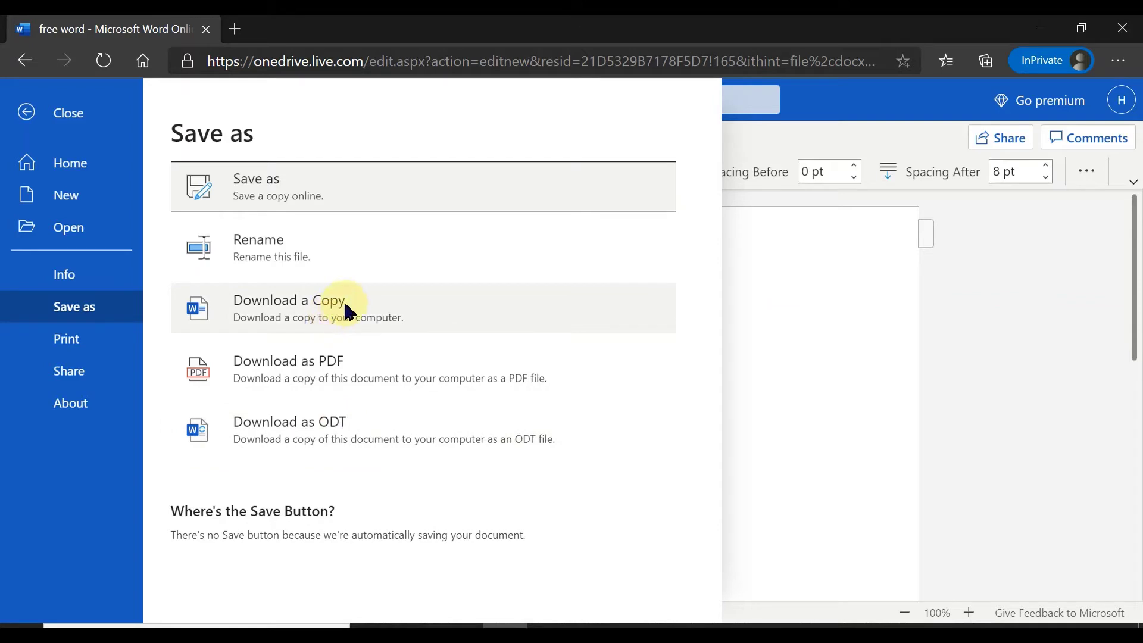
click(390, 308)
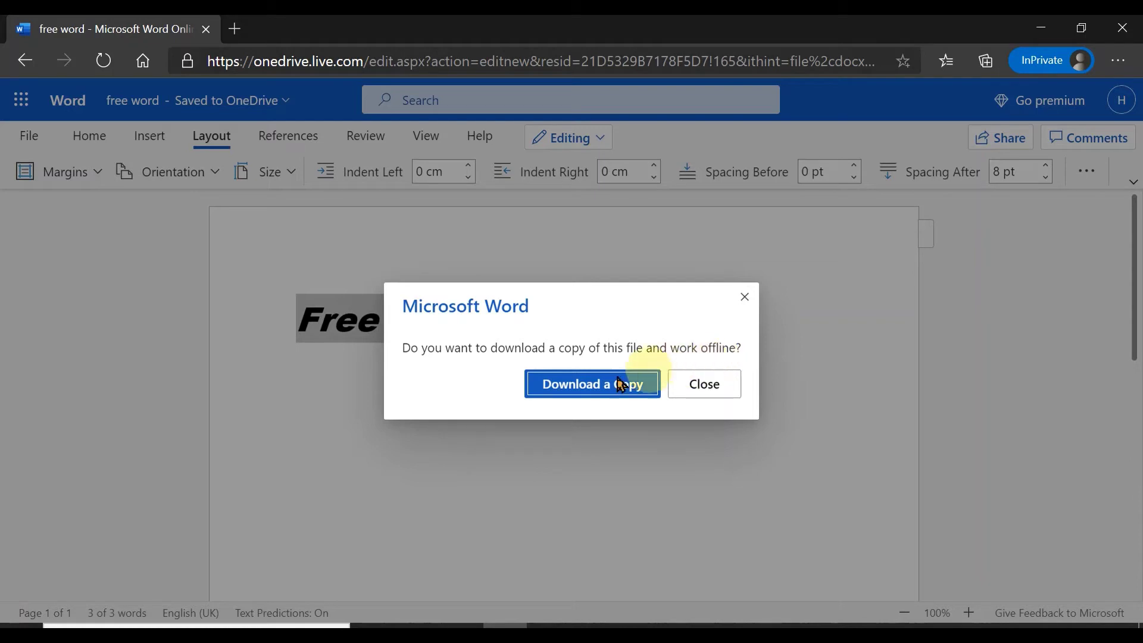
Download free word.docx and show it in the Downloads folder
click(593, 393)
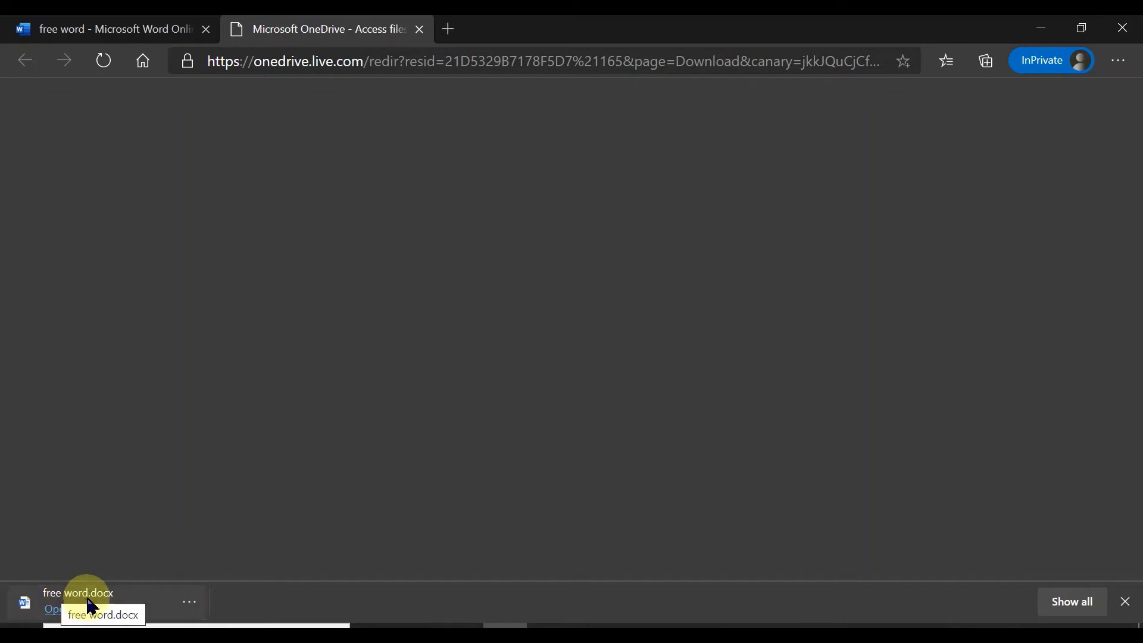
click(190, 602)
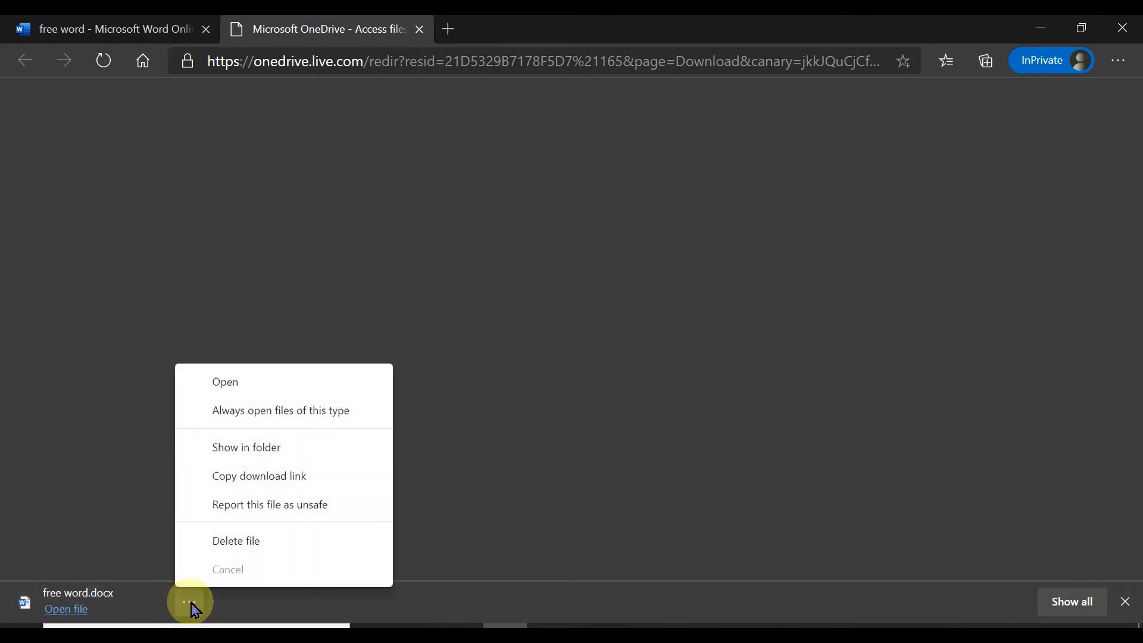
click(299, 457)
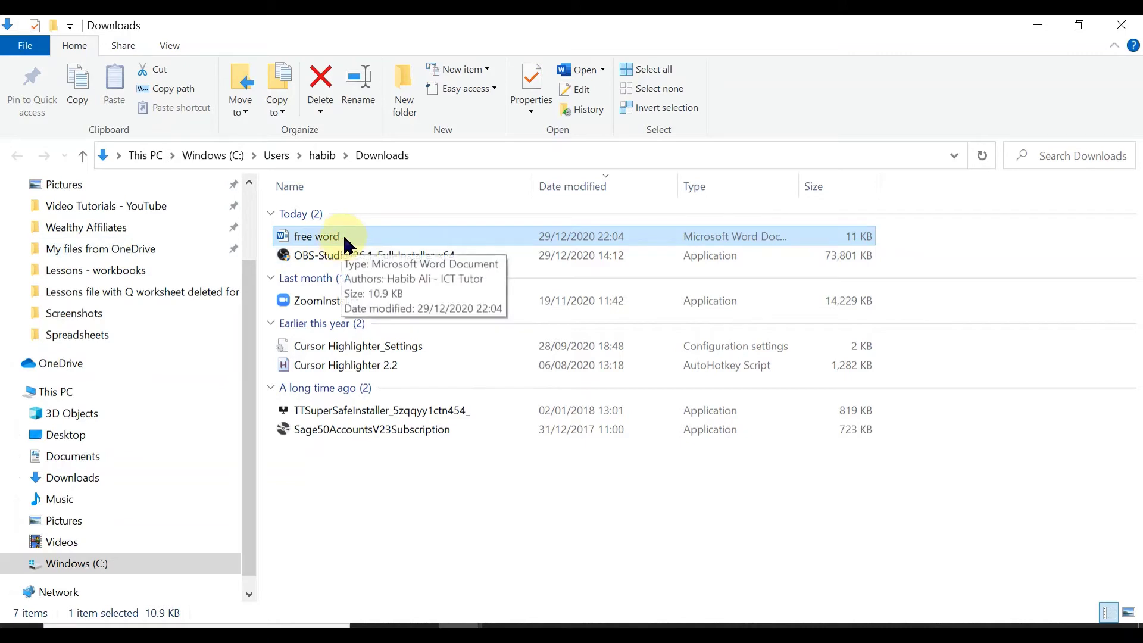
Move free word into My files from OneDrive, open that folder, then return to Edge
drag(345, 244, 106, 253)
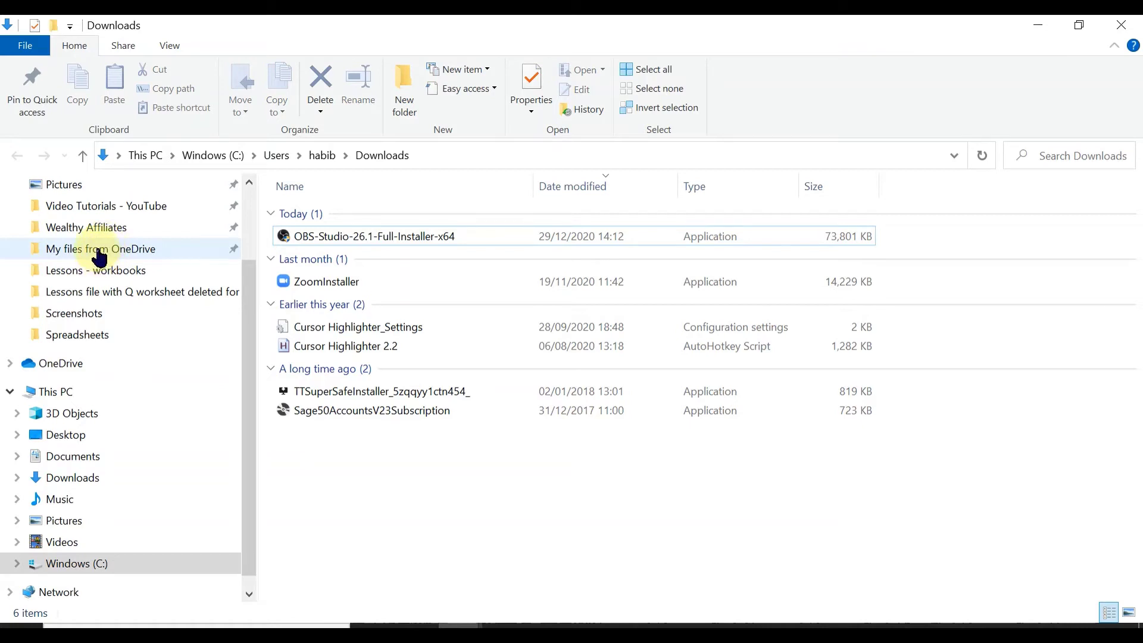
click(99, 257)
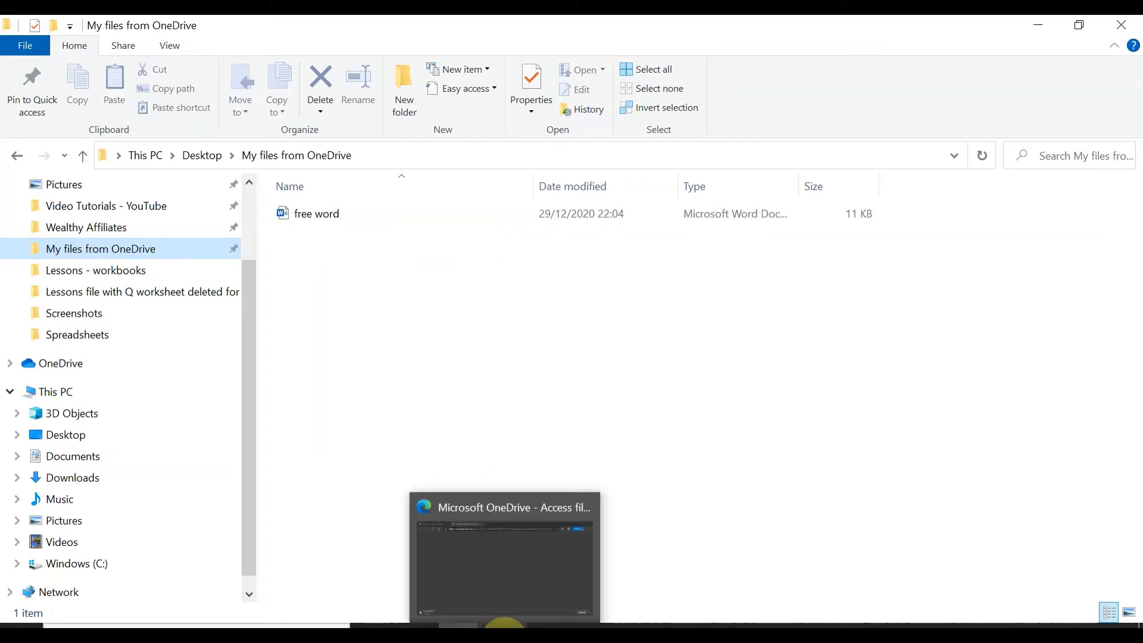
click(505, 626)
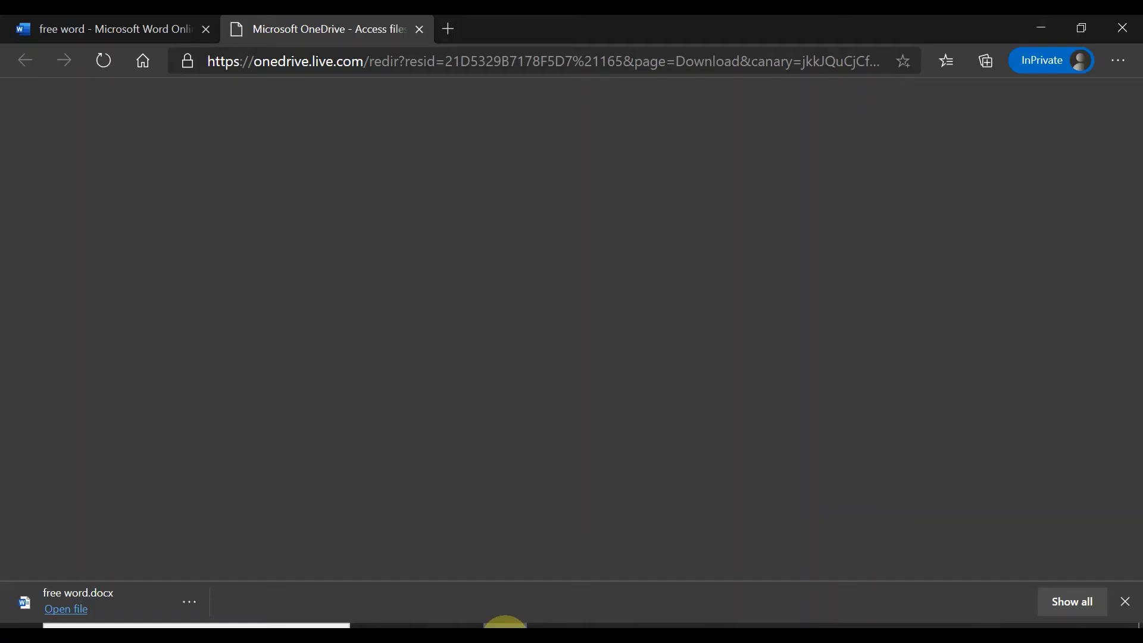
Close the OneDrive download tab and go to the Word start page through the Microsoft 365 app list
click(420, 30)
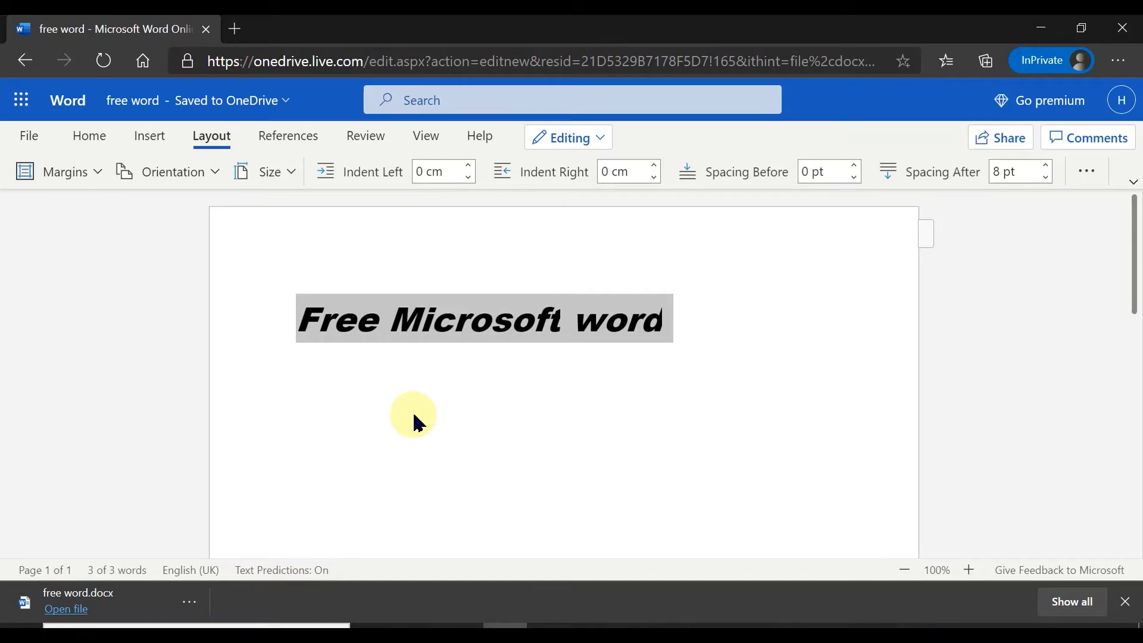
click(20, 108)
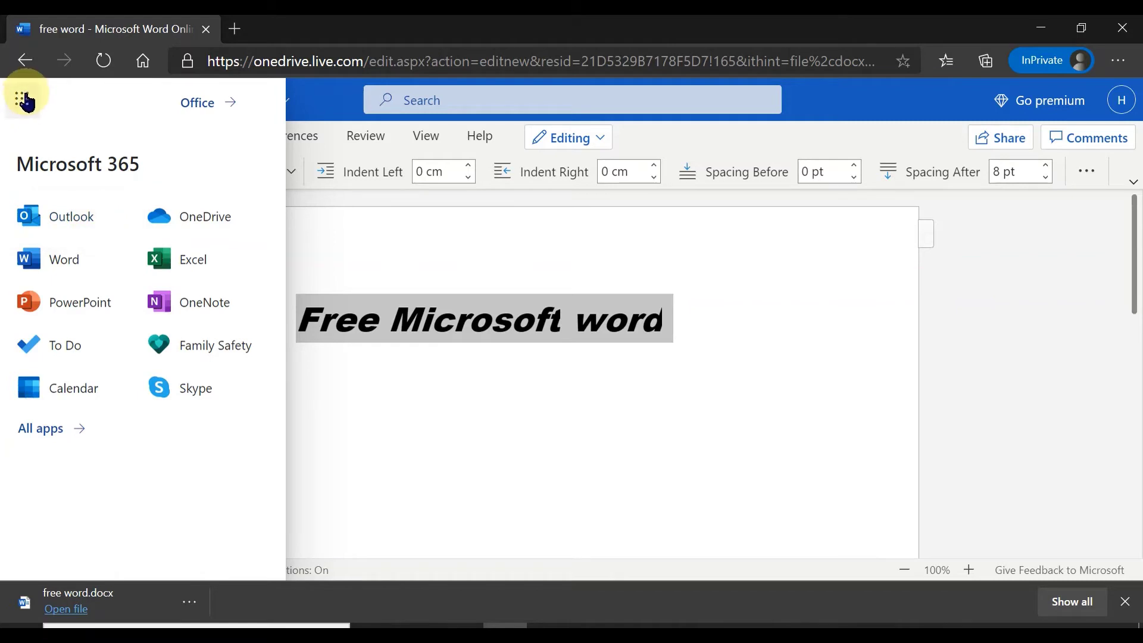
click(25, 62)
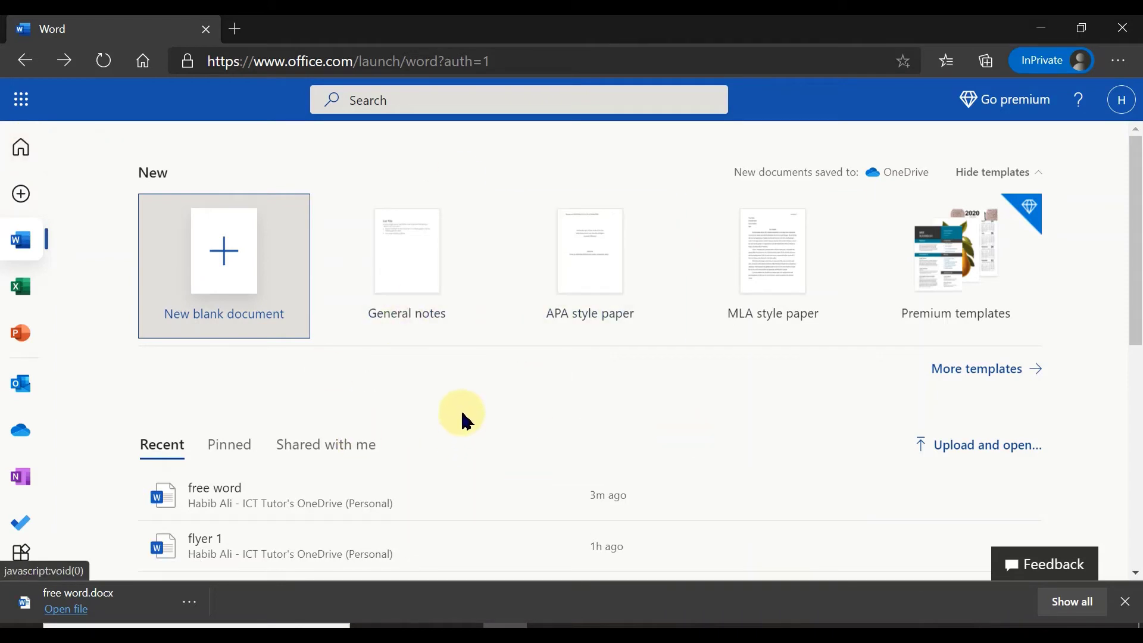
Upload free word from My files from OneDrive so it opens as free word 1, and dismiss the download notice
scroll(465, 419, down, 1)
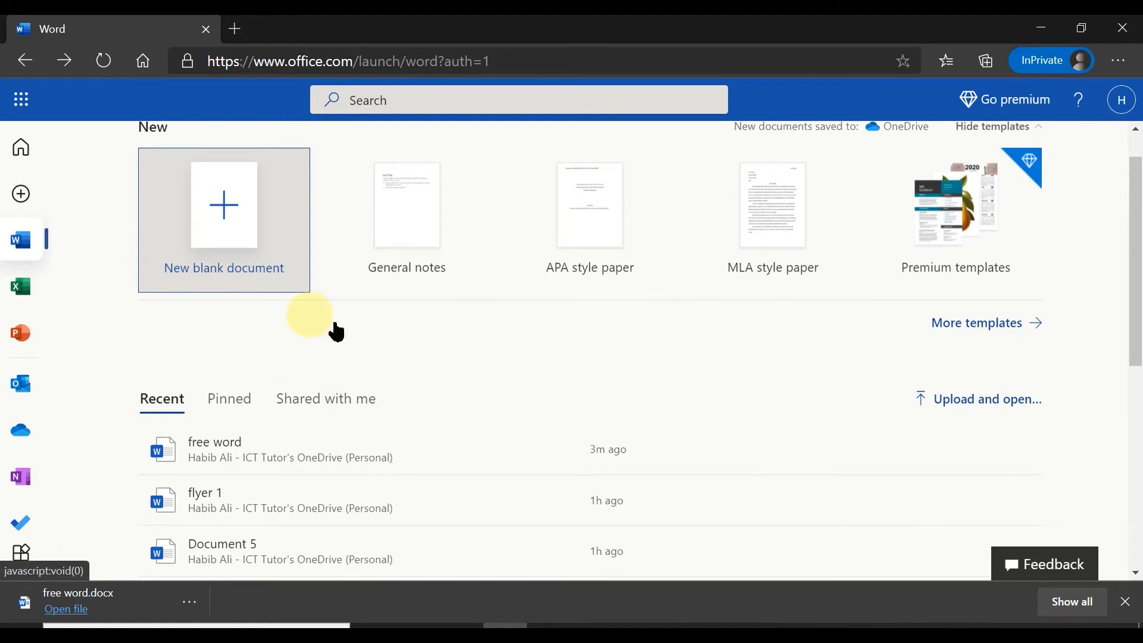
scroll(607, 400, down, 1)
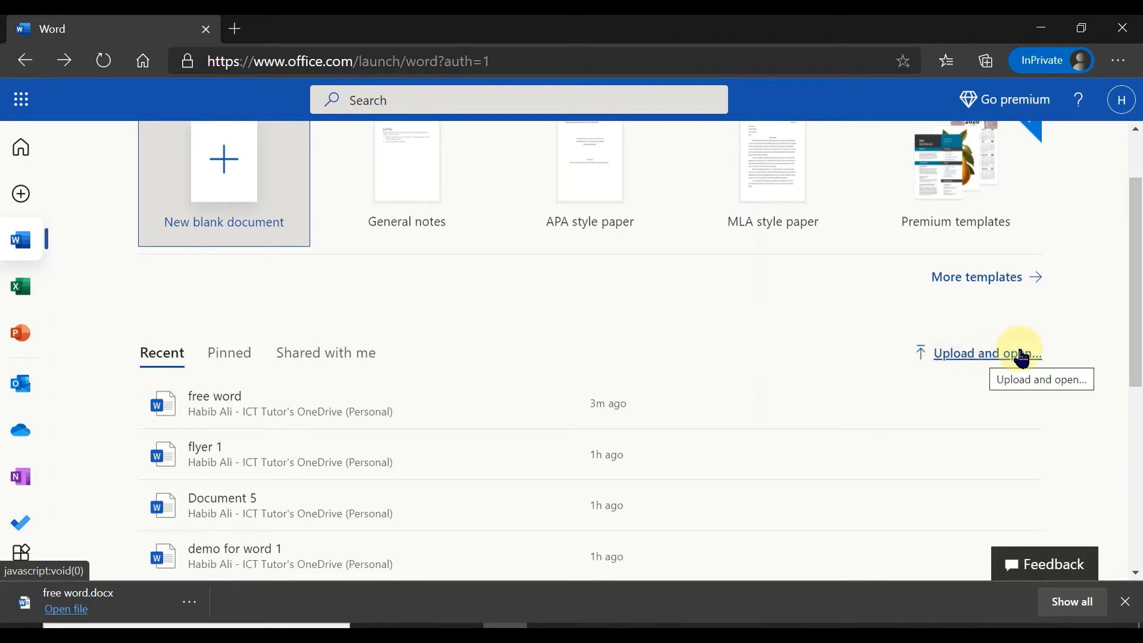
click(976, 356)
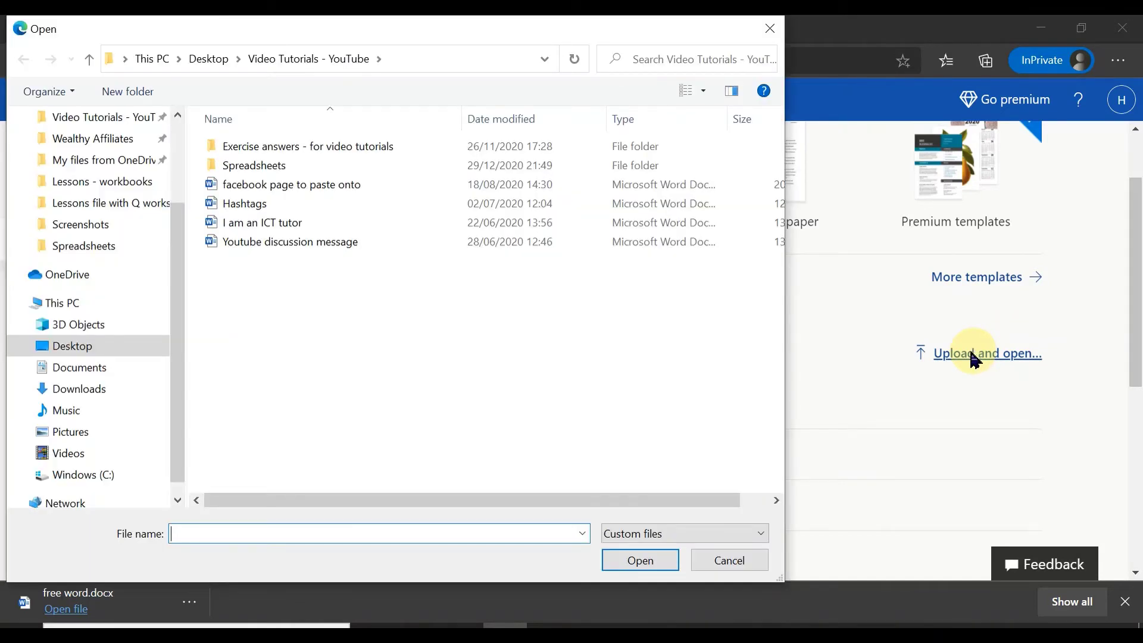
scroll(126, 290, up, 2)
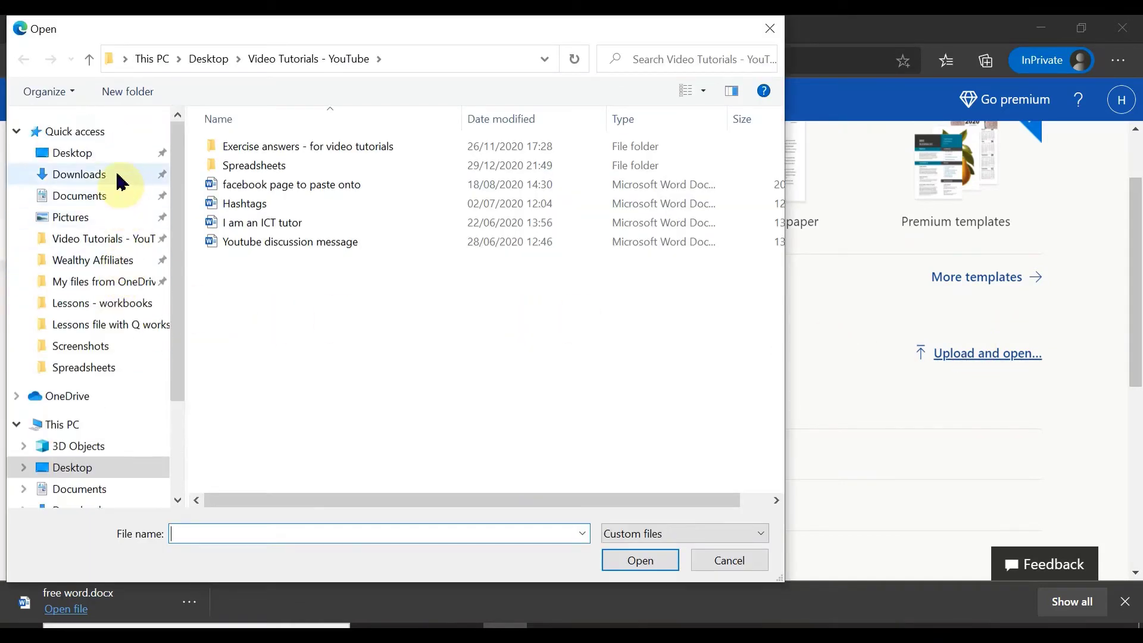
click(94, 289)
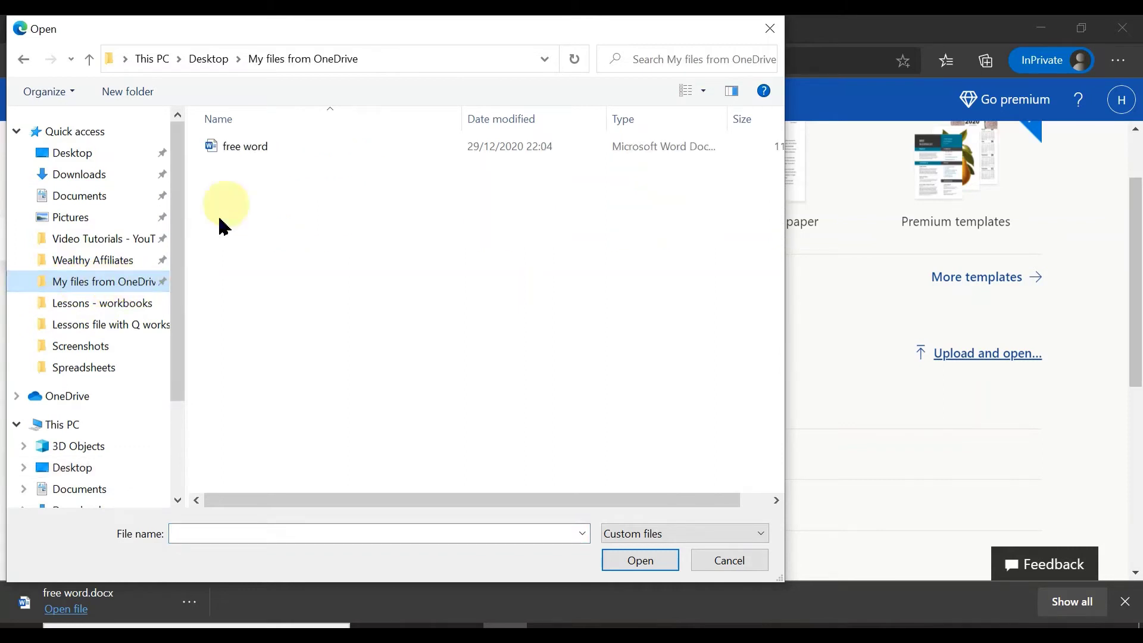
click(254, 157)
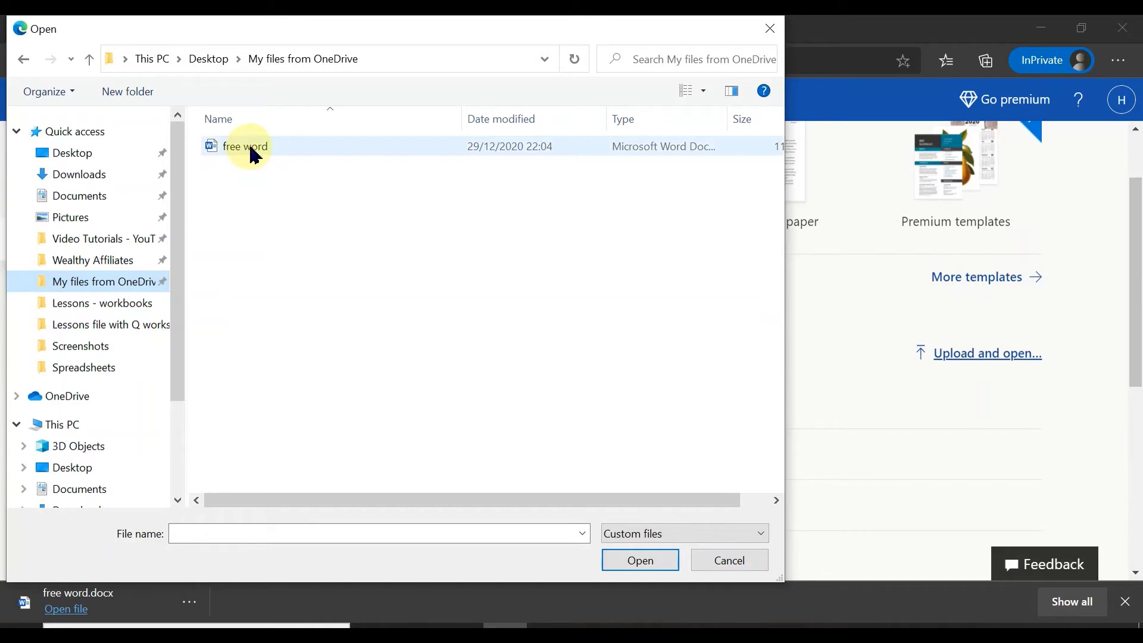
click(262, 153)
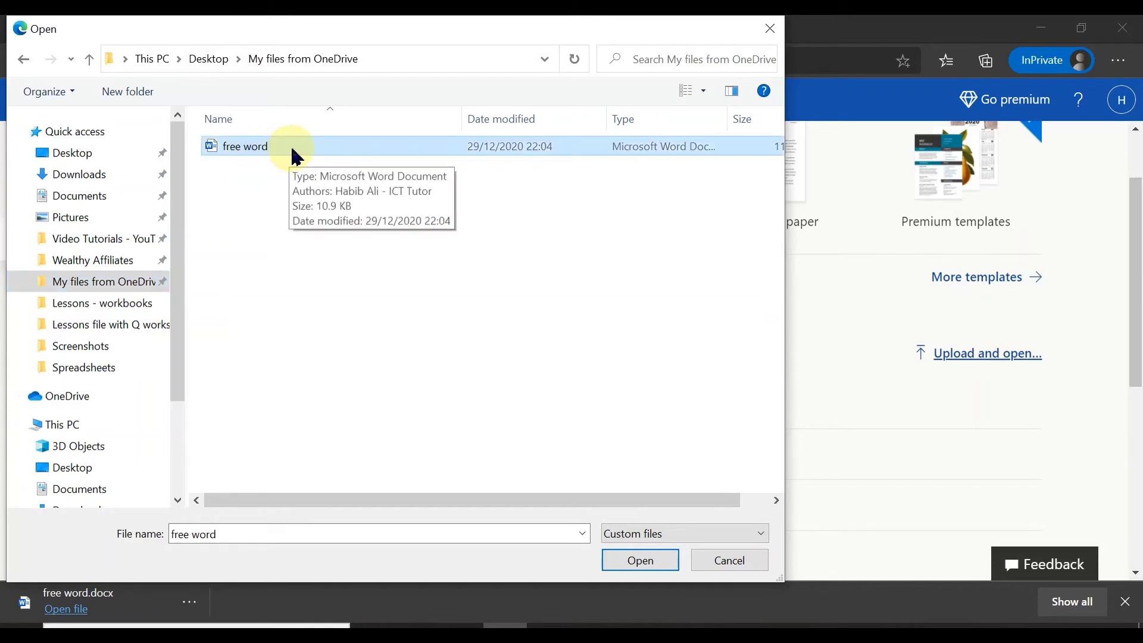
click(642, 560)
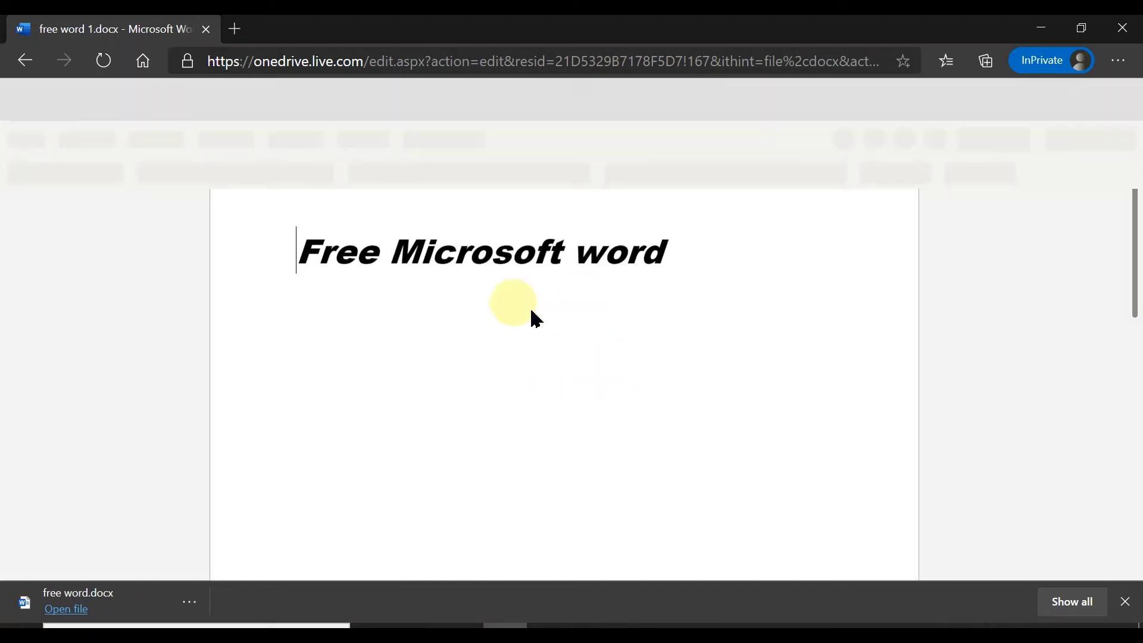
click(1126, 603)
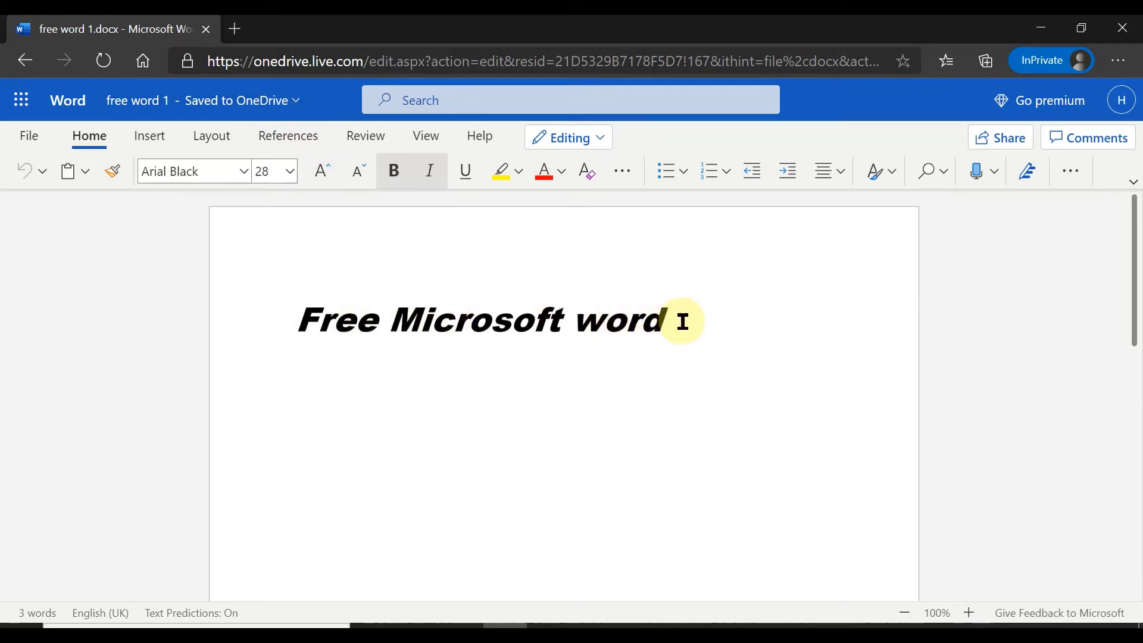
Review the Save as download options for free word 1, then close it back to Office home
click(30, 138)
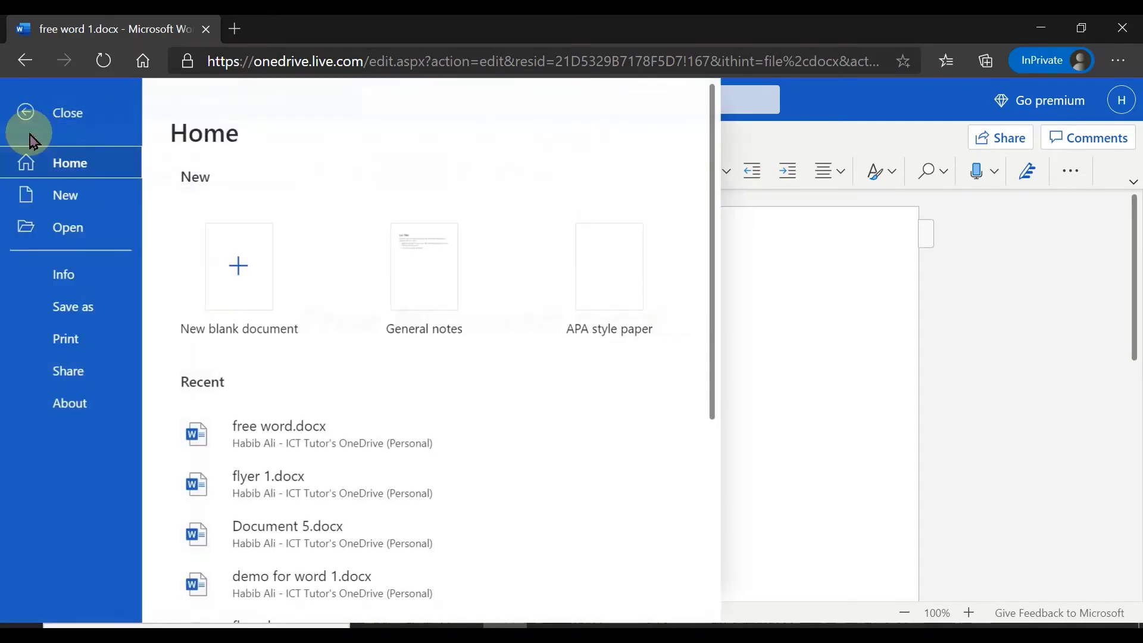
click(92, 314)
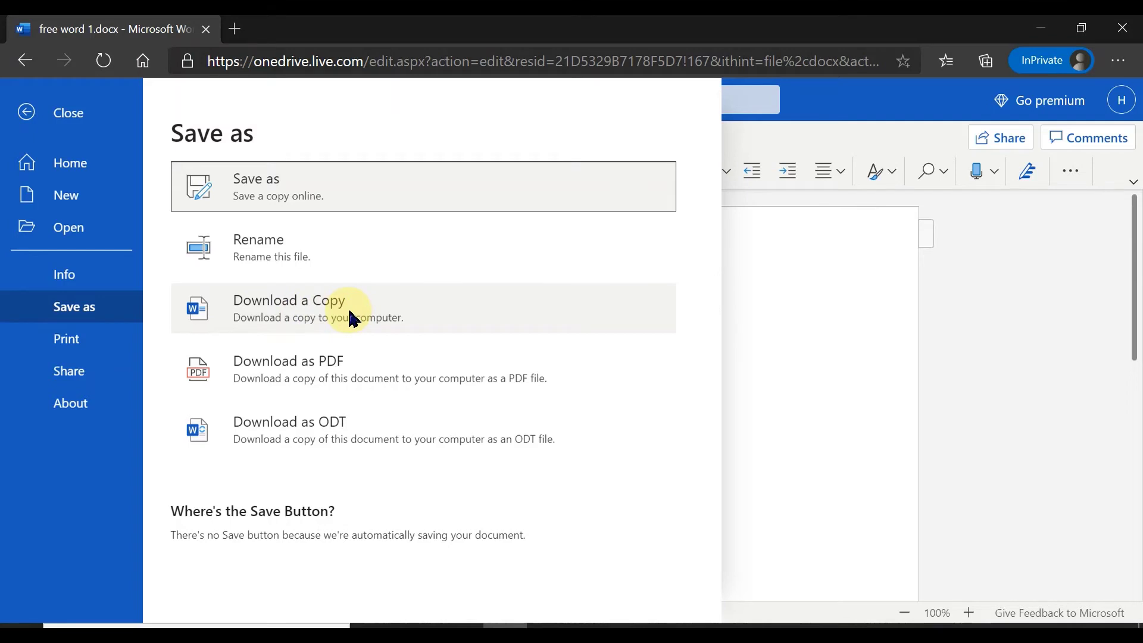
click(69, 112)
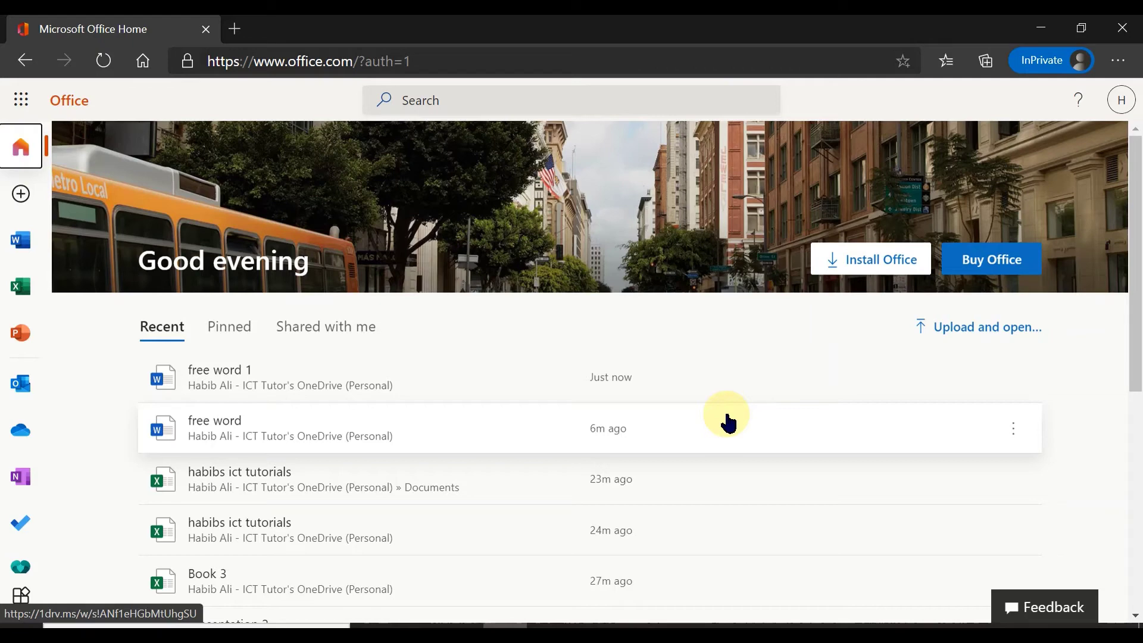
Check the Recent list, then open File Explorer on the folder holding the downloaded Word file
scroll(728, 422, down, 5)
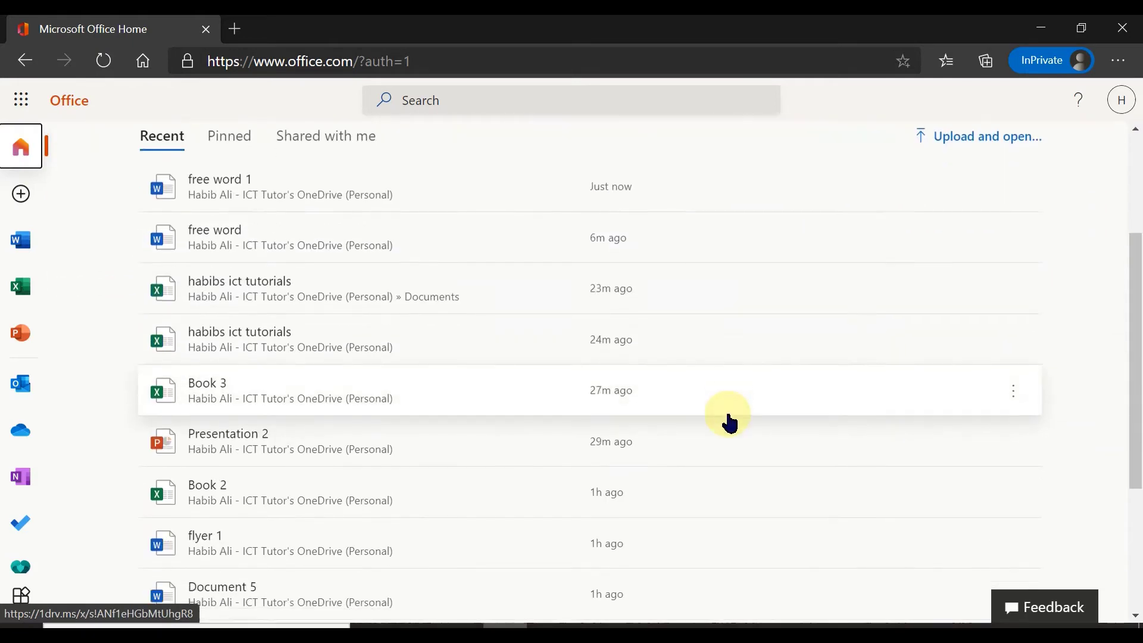
scroll(729, 420, down, 2)
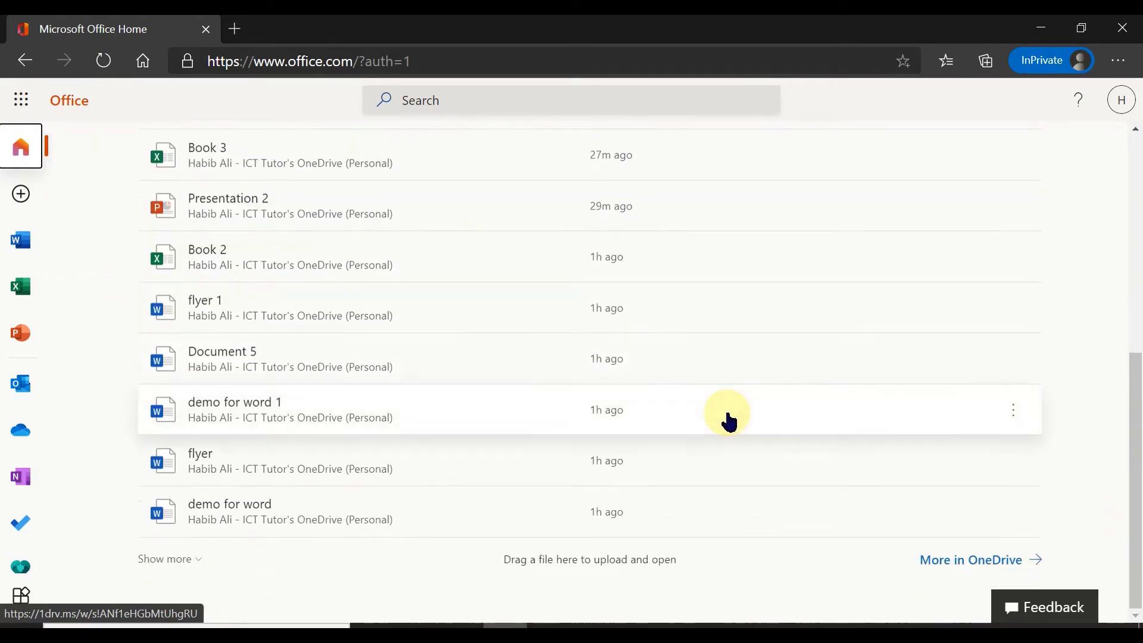
scroll(727, 421, up, 7)
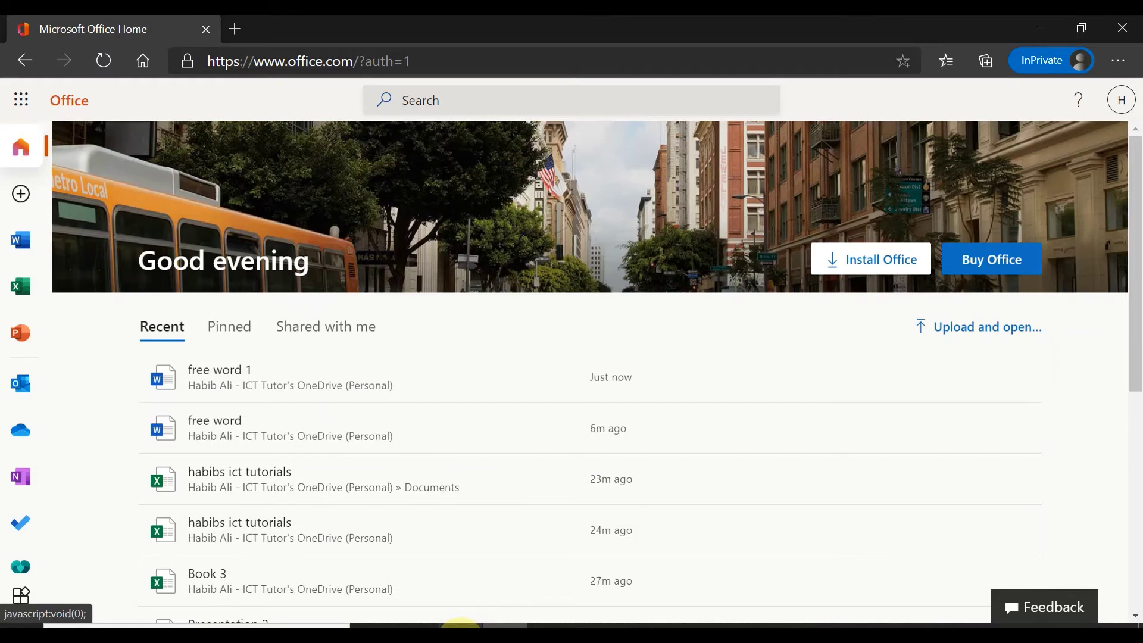
click(461, 625)
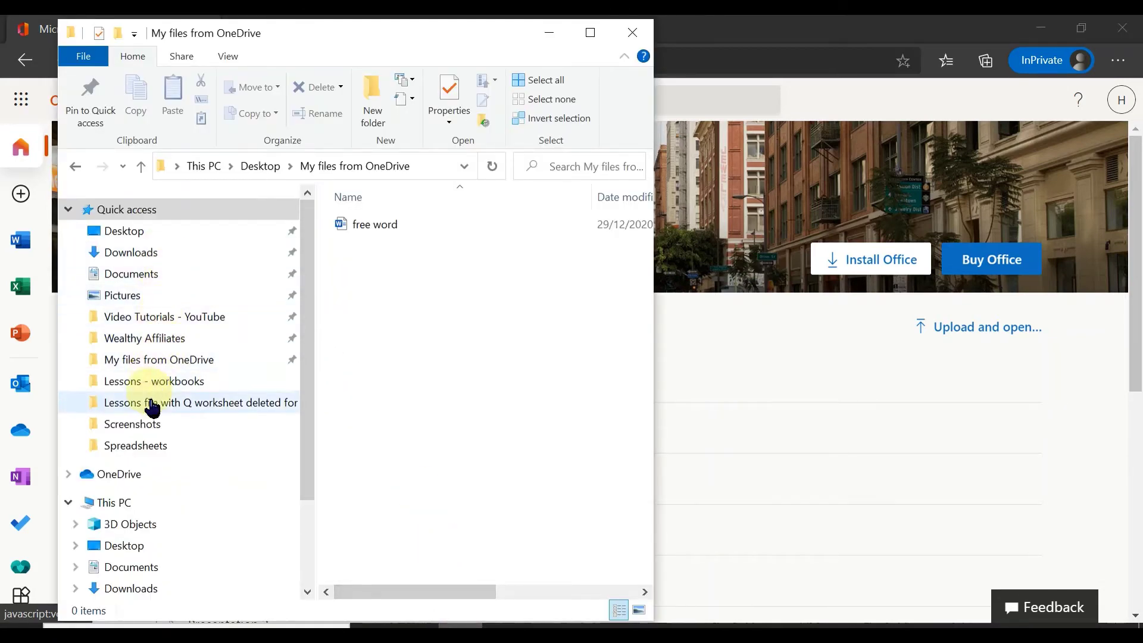
Drop the free word file from My files from OneDrive onto the Office home page to re-upload it
drag(327, 41, 385, 46)
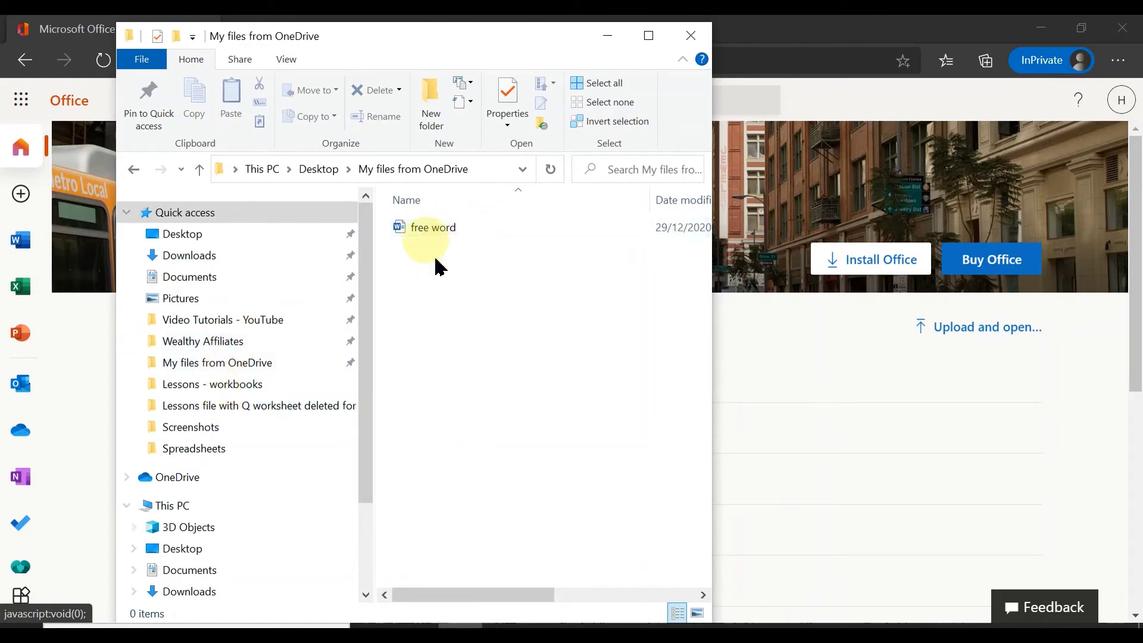
click(211, 366)
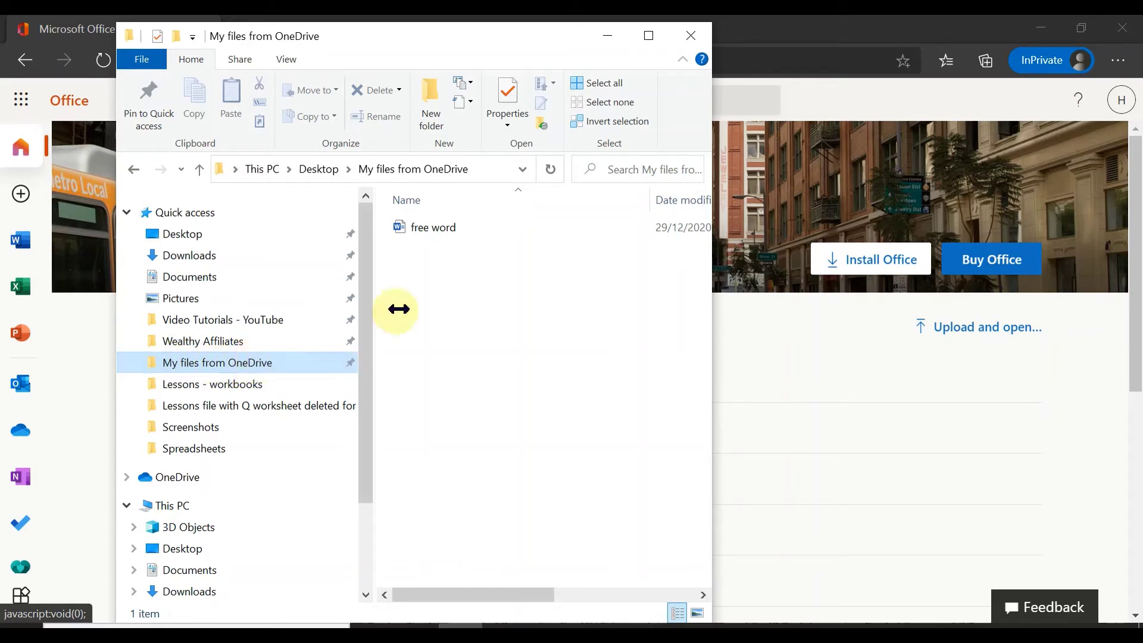
click(450, 233)
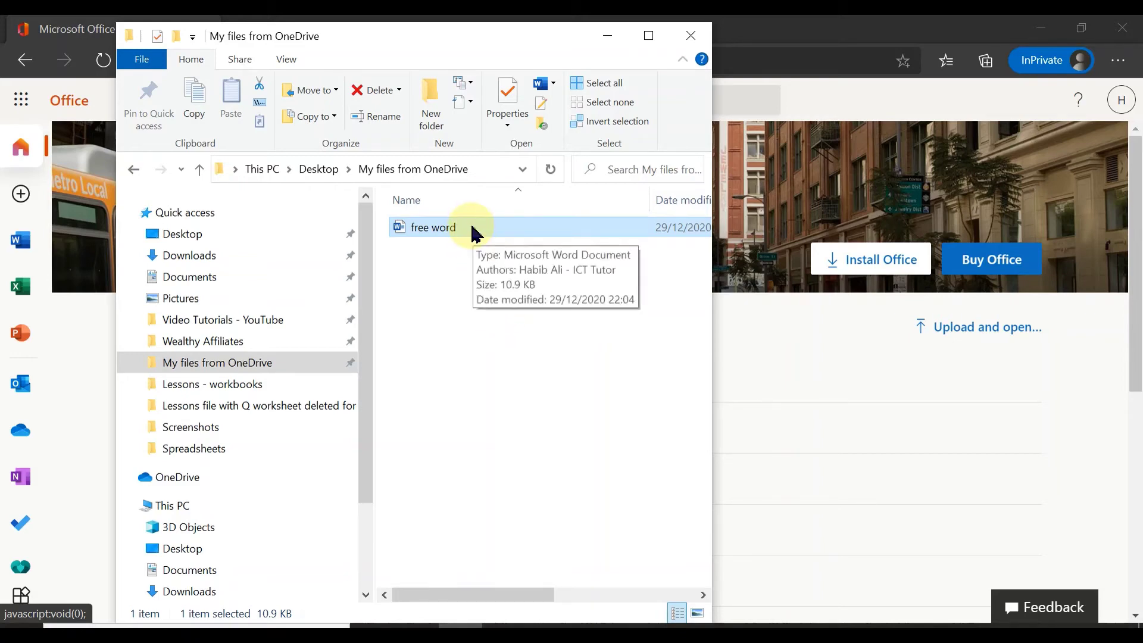
drag(474, 232, 810, 427)
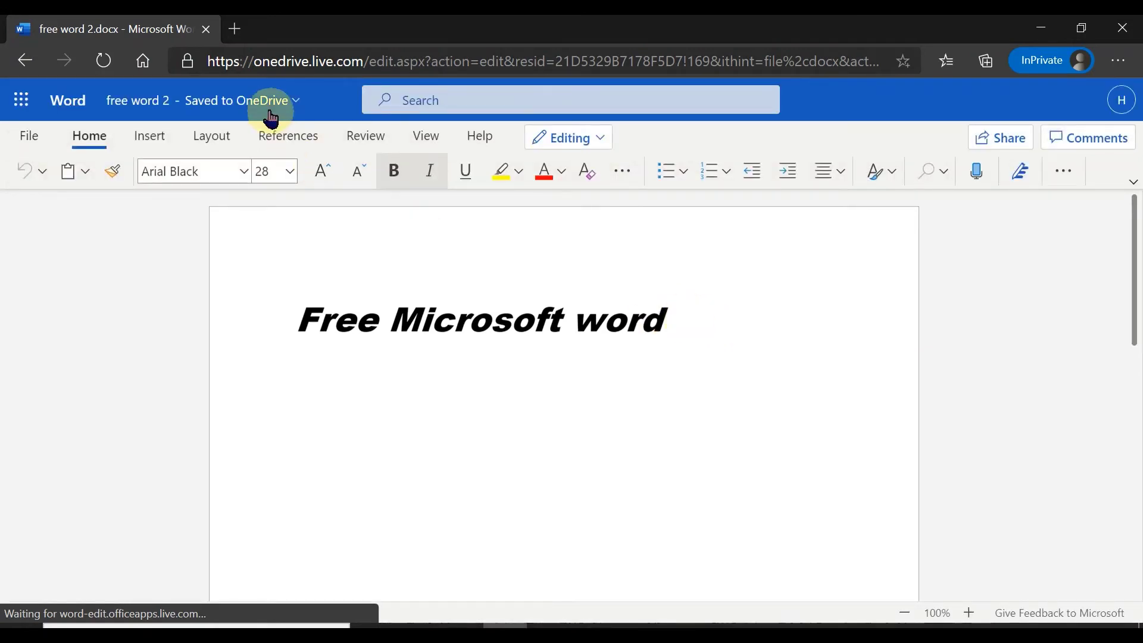
Check the Save as options for free word 2, then close it and return to Office home
click(35, 141)
click(91, 309)
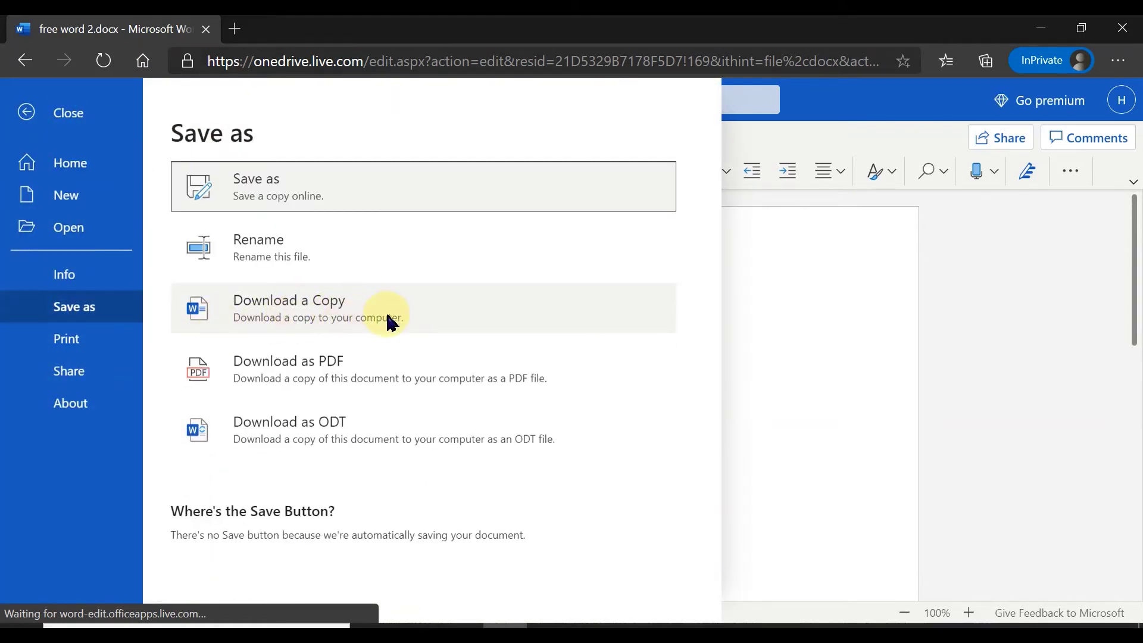
click(803, 287)
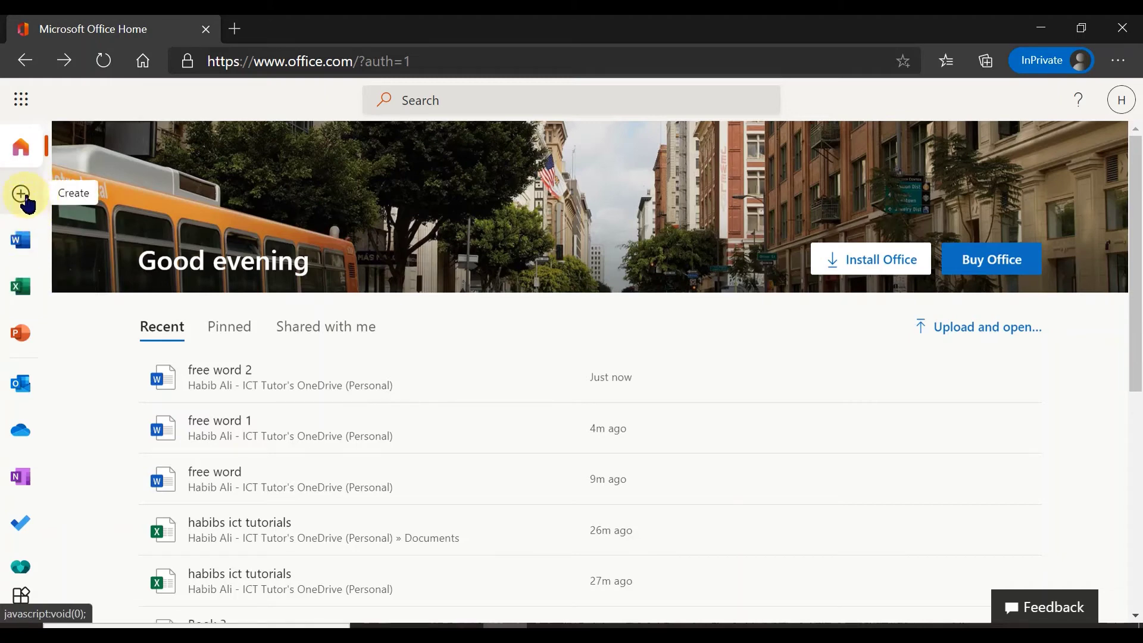
Create a new blank Excel workbook, Book 4, from the Excel start page
click(27, 107)
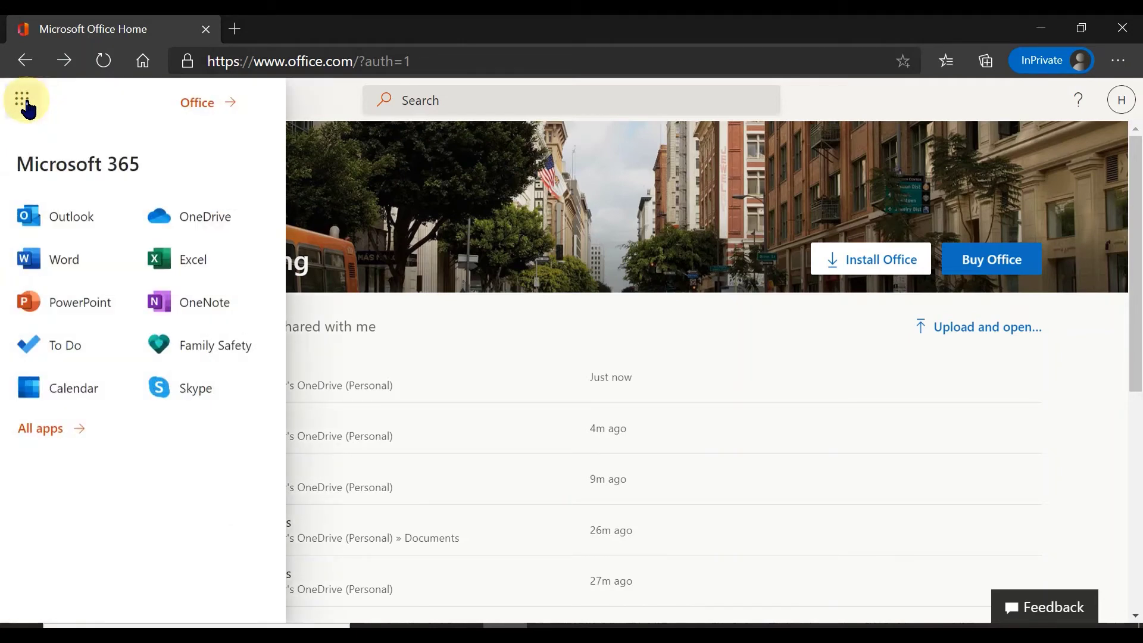
click(214, 266)
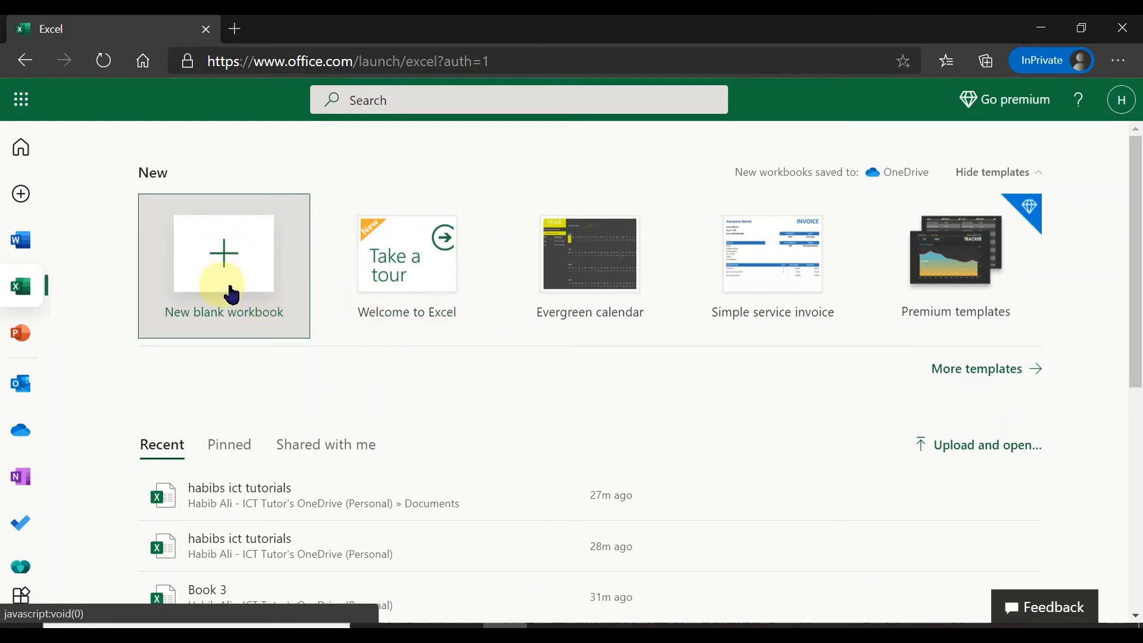
click(225, 261)
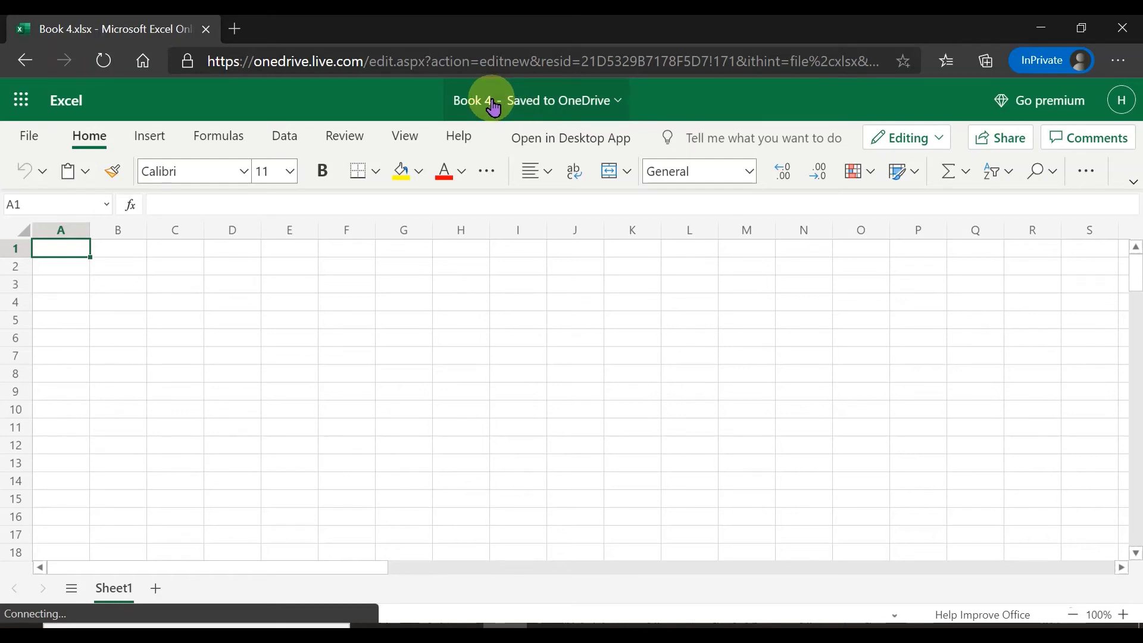
Rename the Book 4 workbook to 'free excel'
click(494, 103)
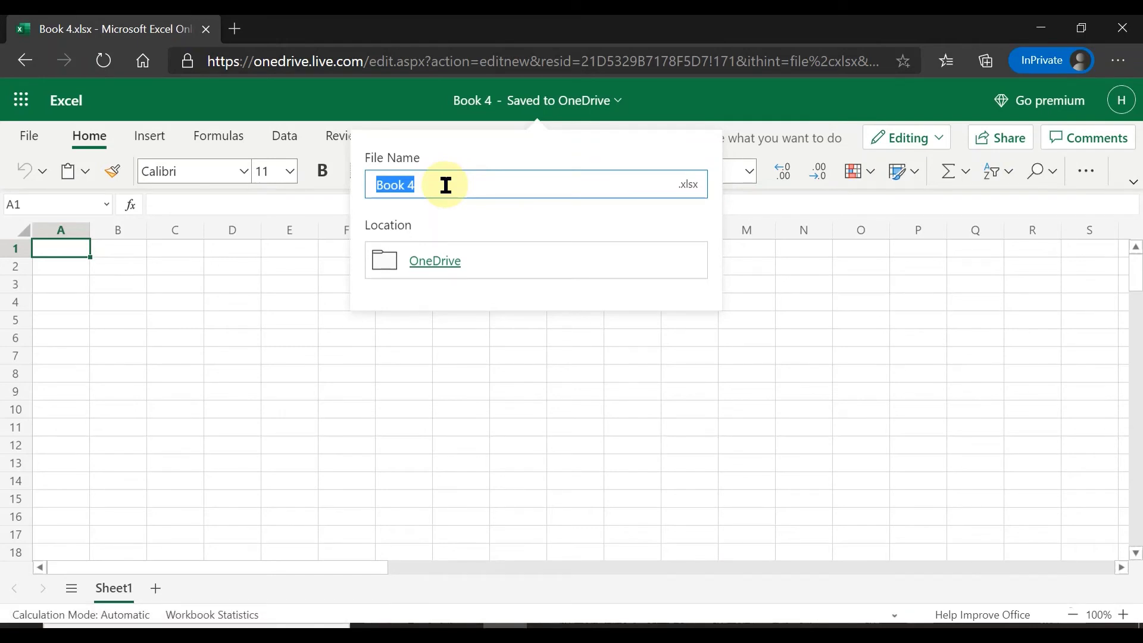
key(BackSpace)
text(free excel)
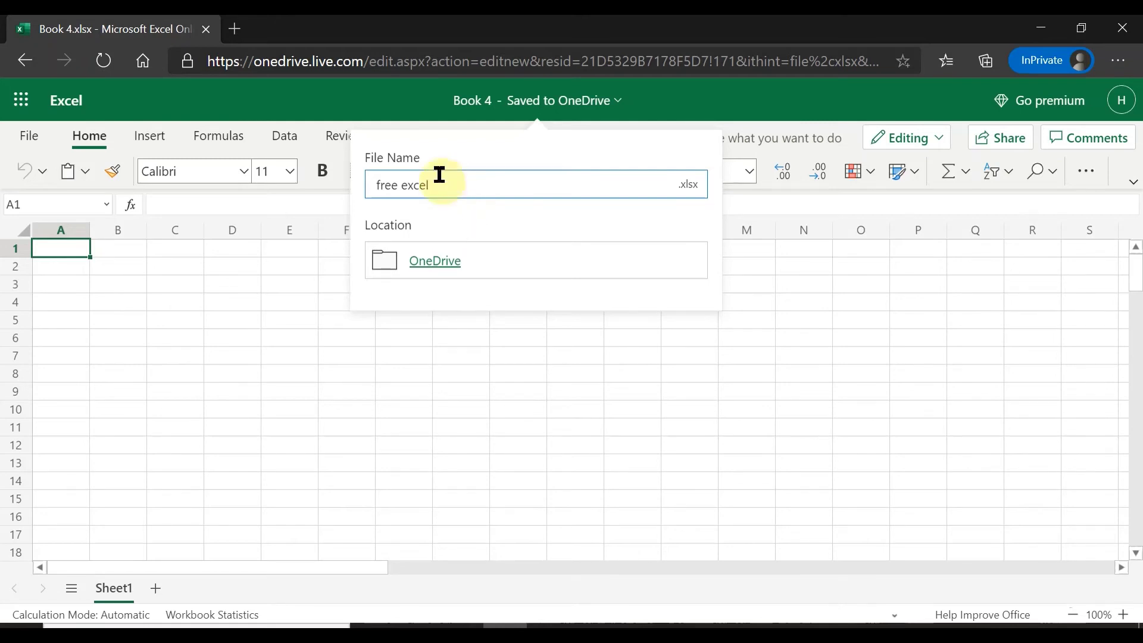
click(333, 304)
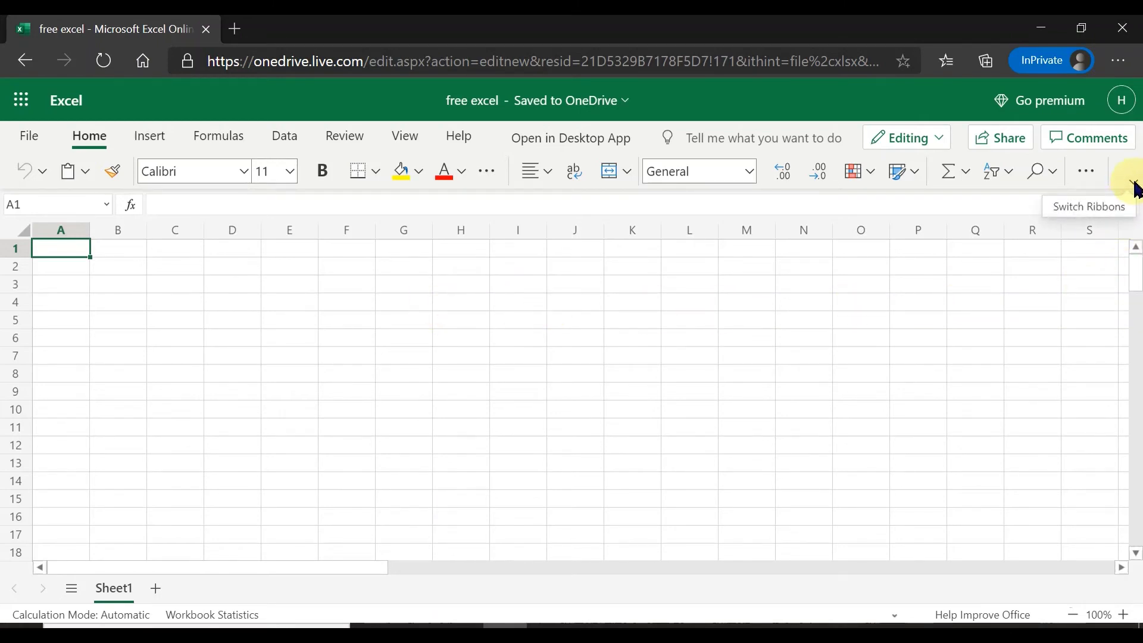
Expand the ribbon to the full classic layout and open the File pane for free excel
click(1135, 183)
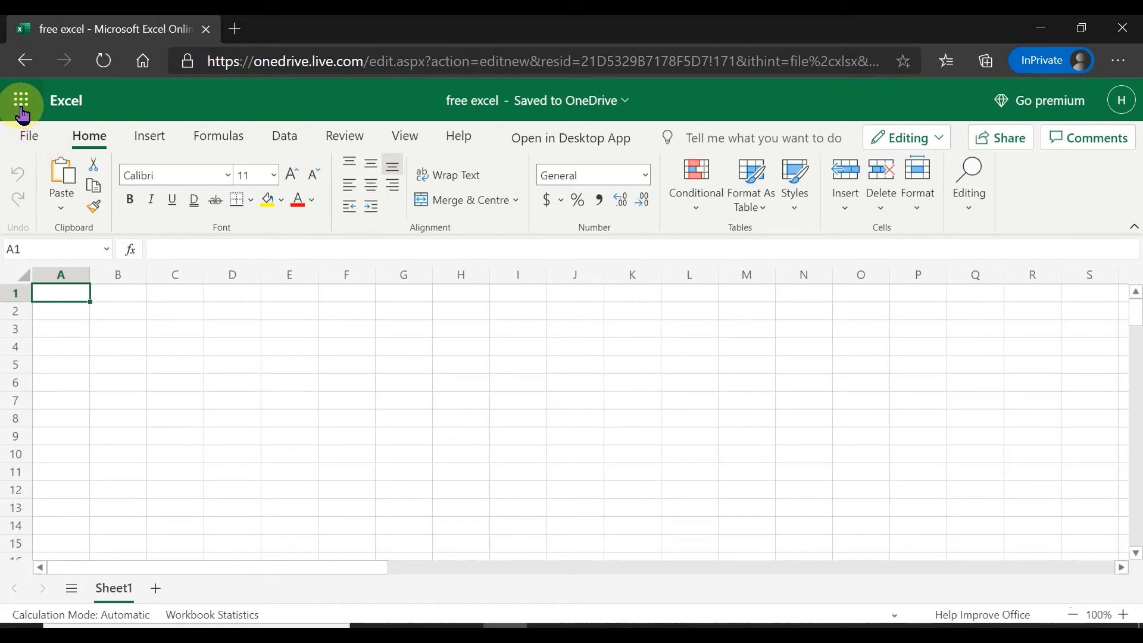
click(26, 136)
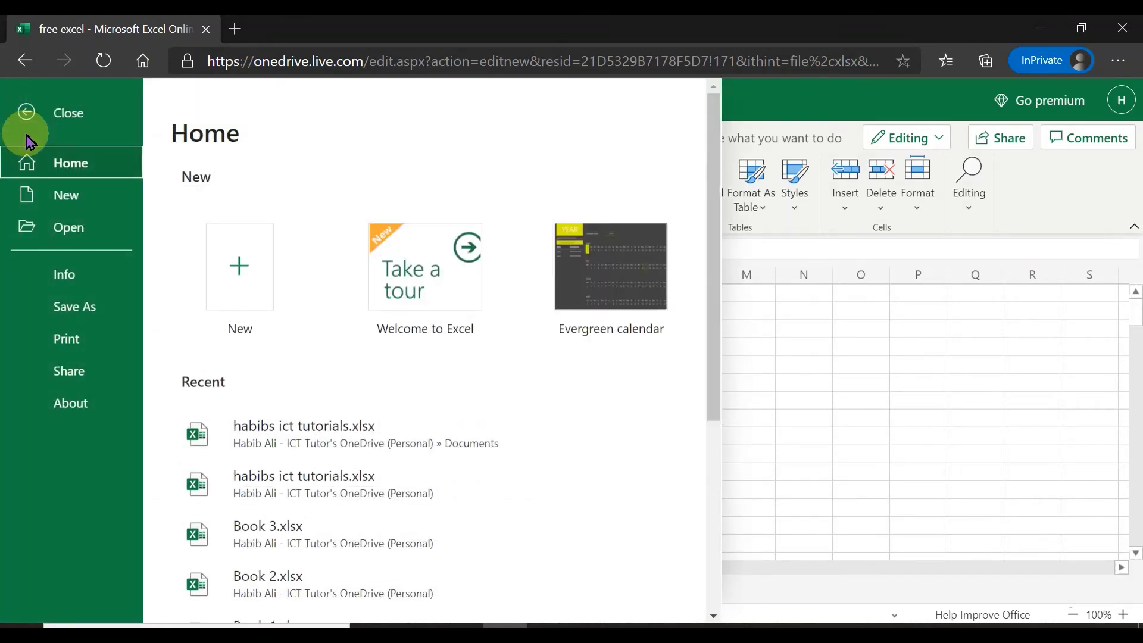
View the Save As options for free excel, then close the workbook to Office home
click(93, 309)
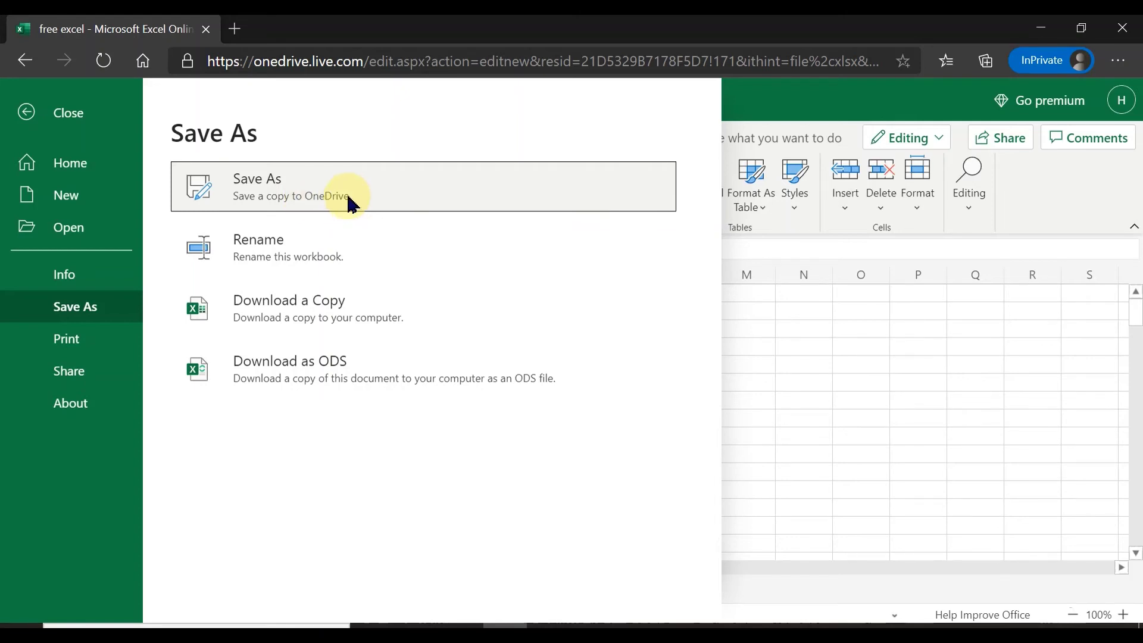
click(26, 113)
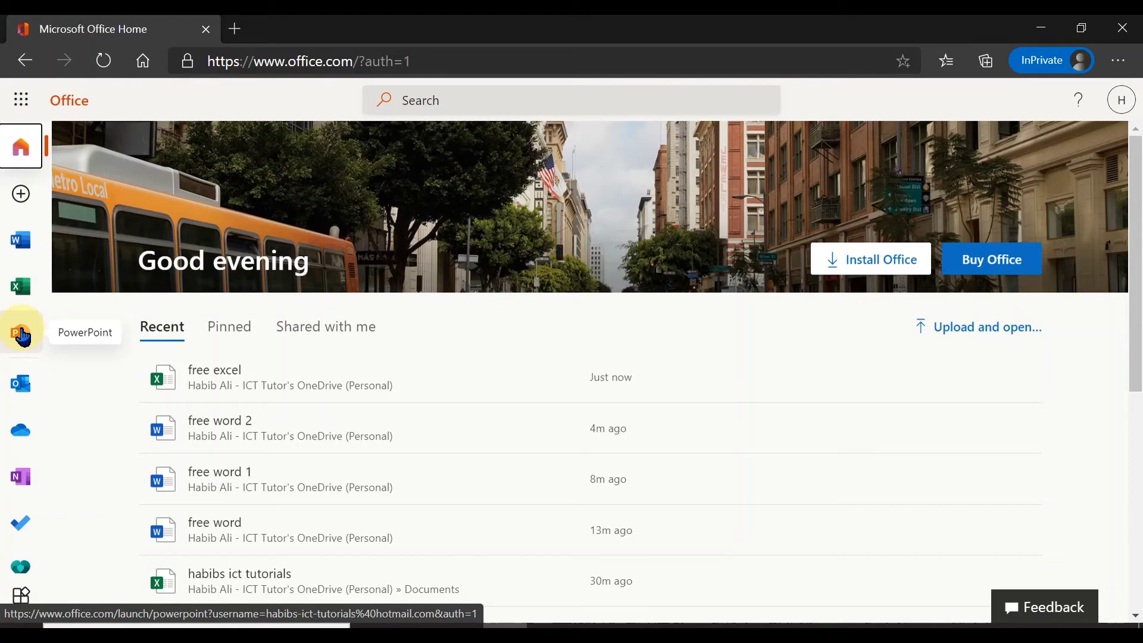
From the PowerPoint start page, create a new presentation using the Atlas theme
click(23, 337)
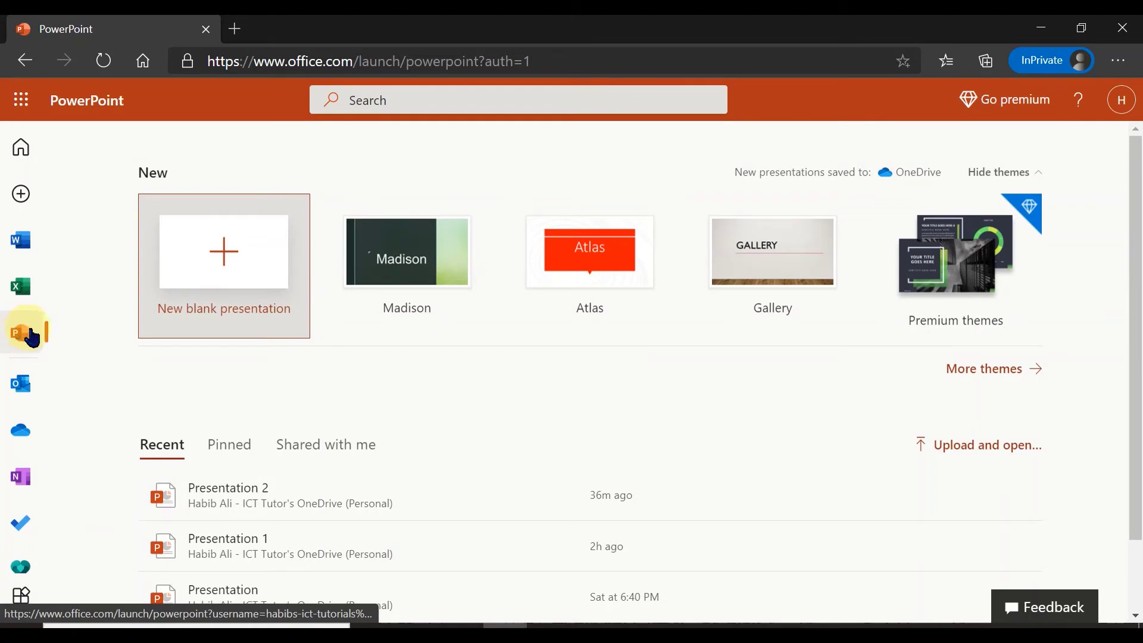
click(213, 262)
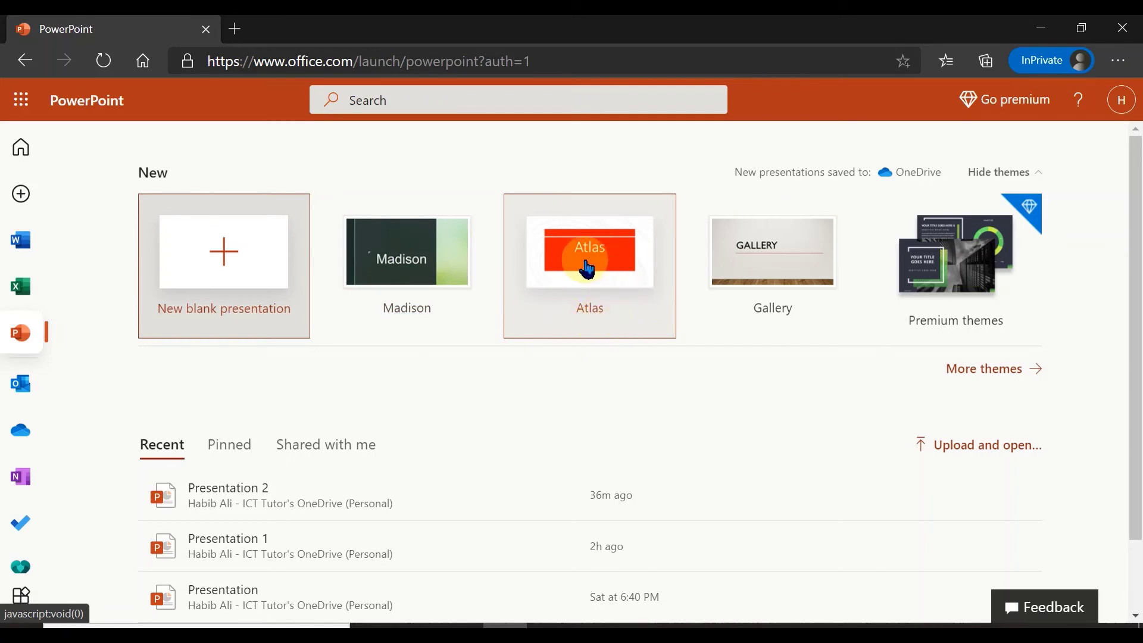
click(589, 269)
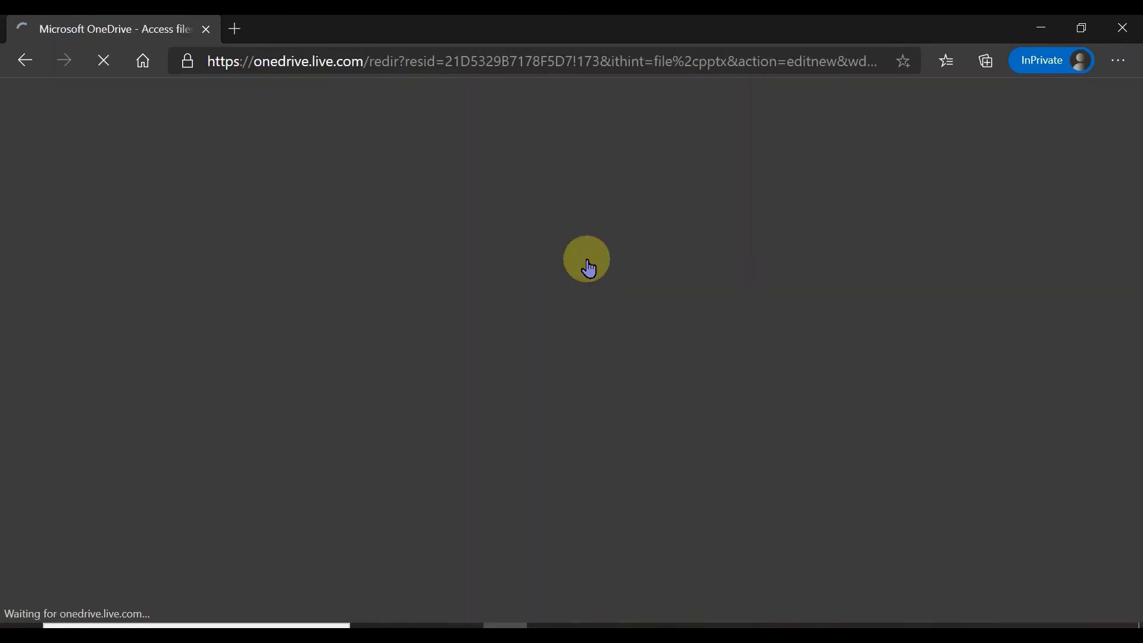